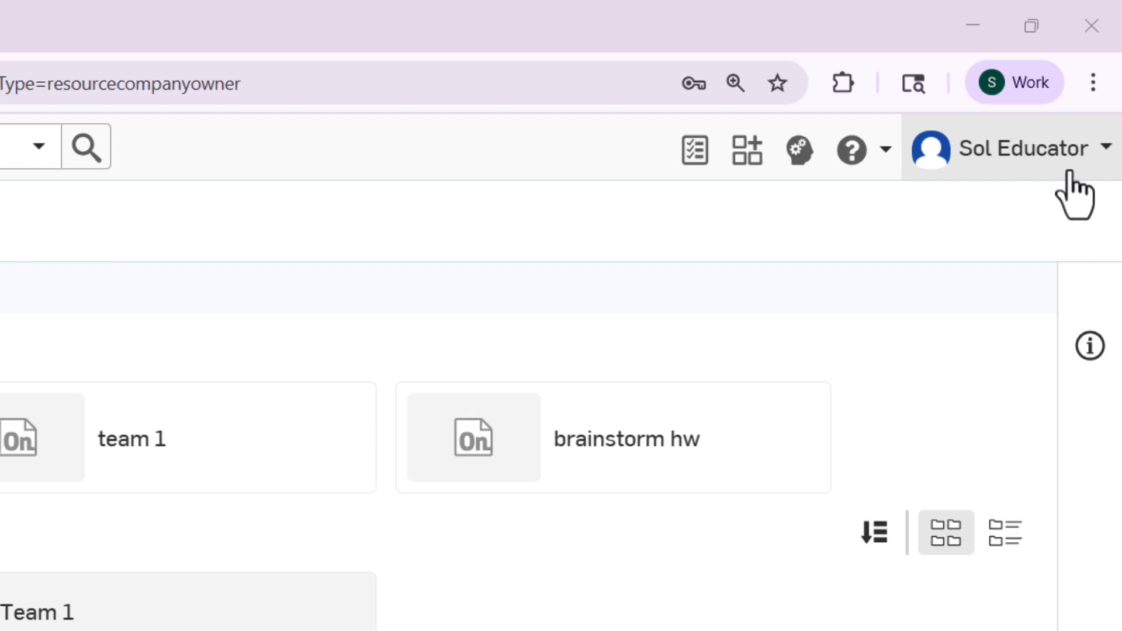
# - Open the team management page in the Engineering Fundamentals classroom settings
pyautogui.click(1069, 174)
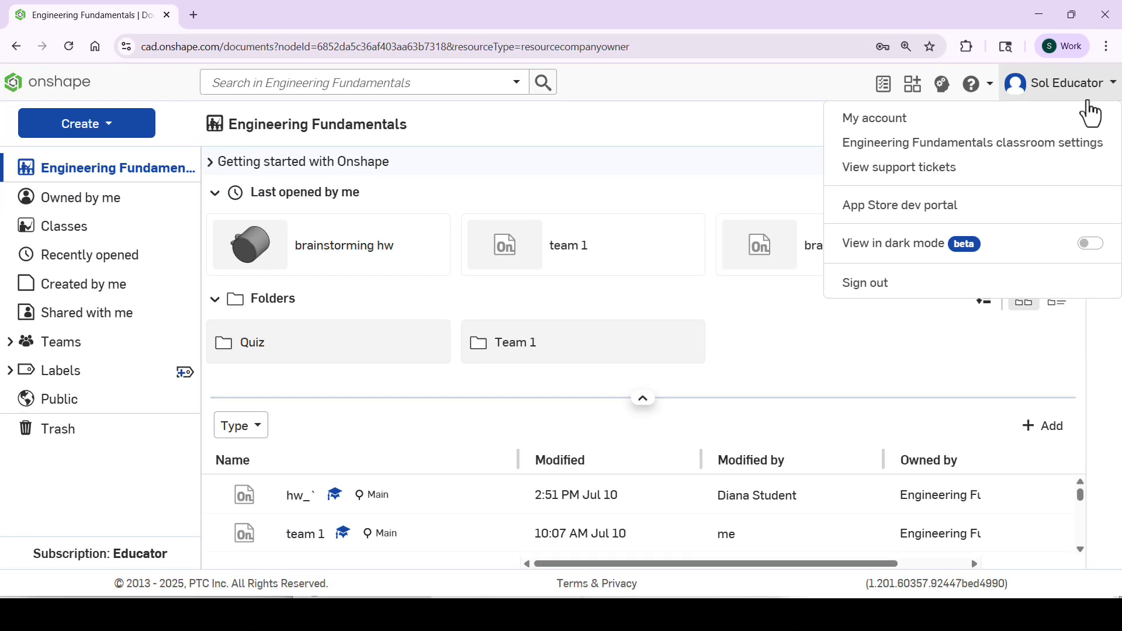
pyautogui.click(1073, 162)
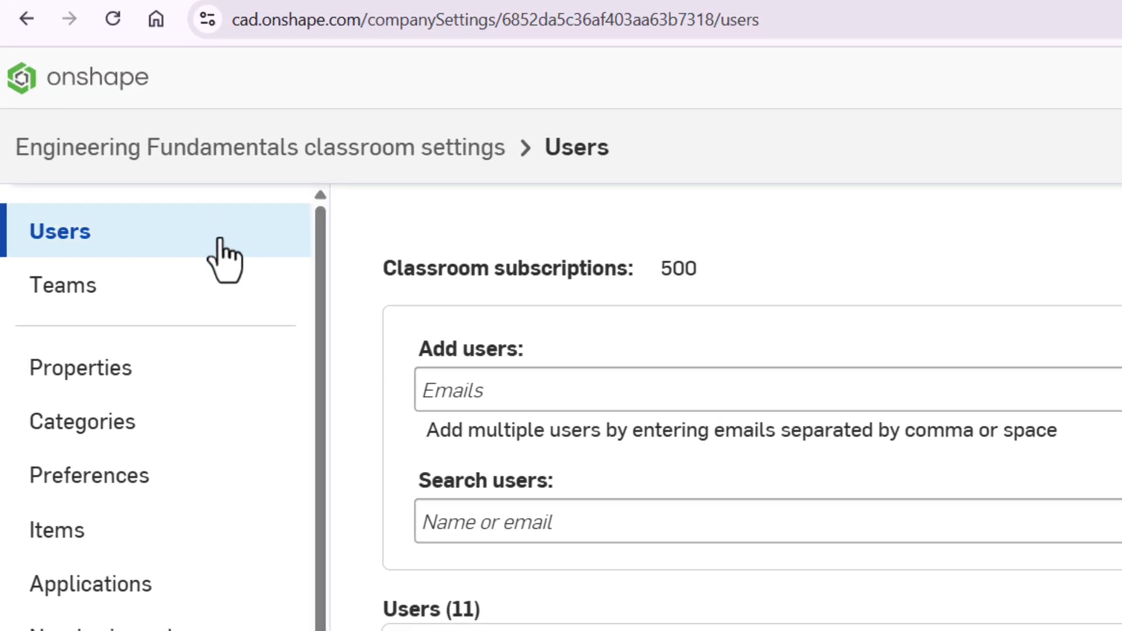
pyautogui.click(219, 295)
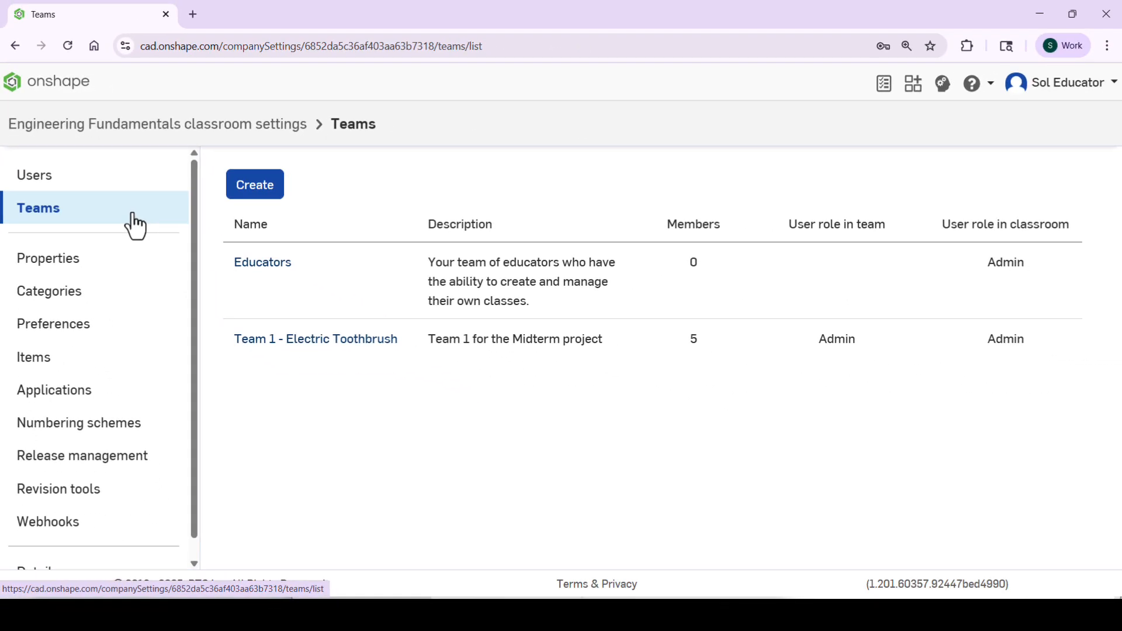
# - Start a new classroom team and name it "Team 2 - Cordless Power Drill"
pyautogui.click(261, 193)
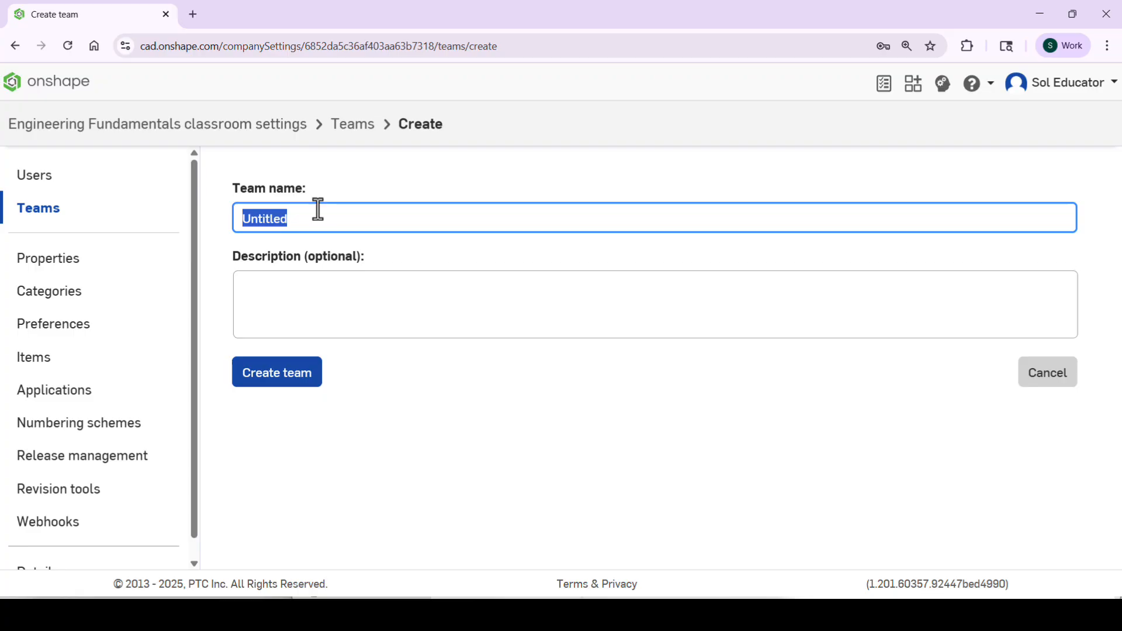
pyautogui.write('Team ')
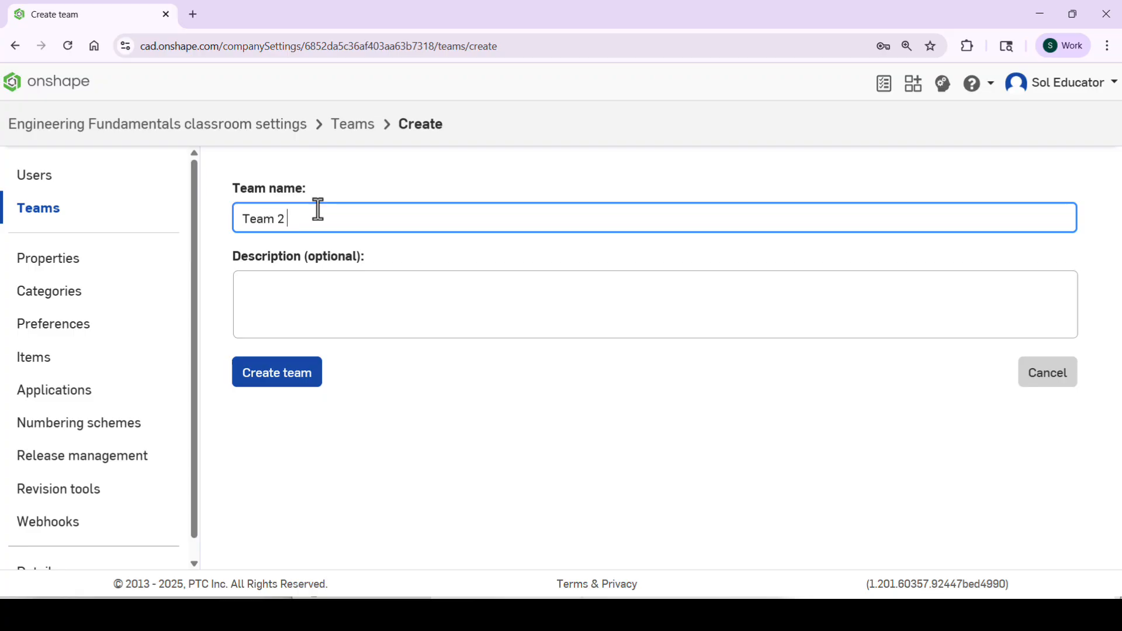
pyautogui.write('2 - Cor')
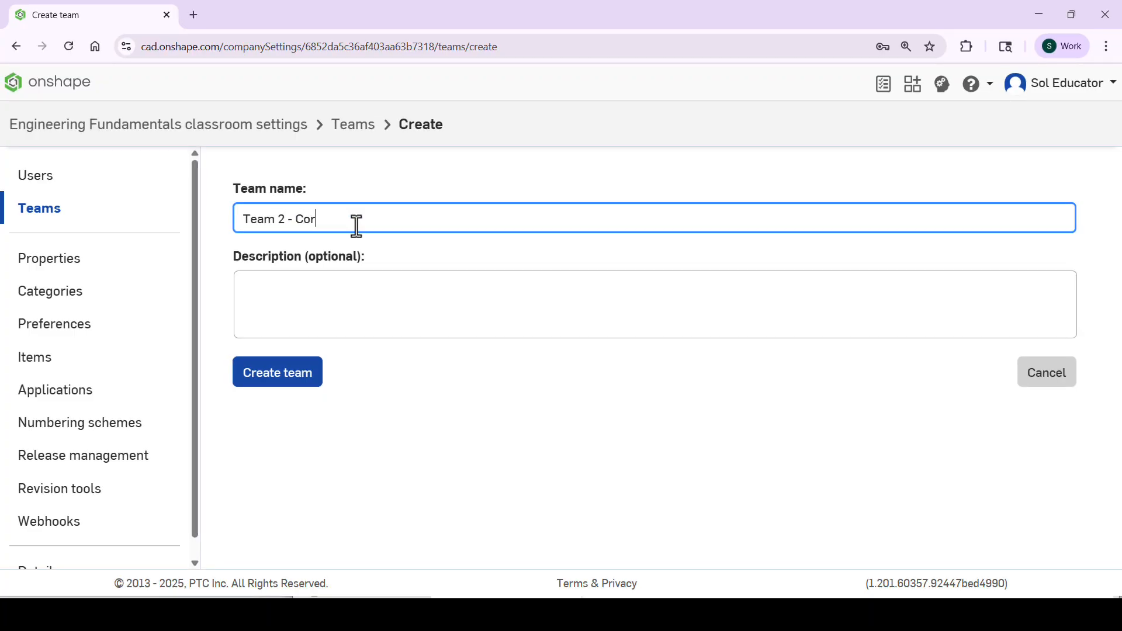
pyautogui.write('dless Power Drill')
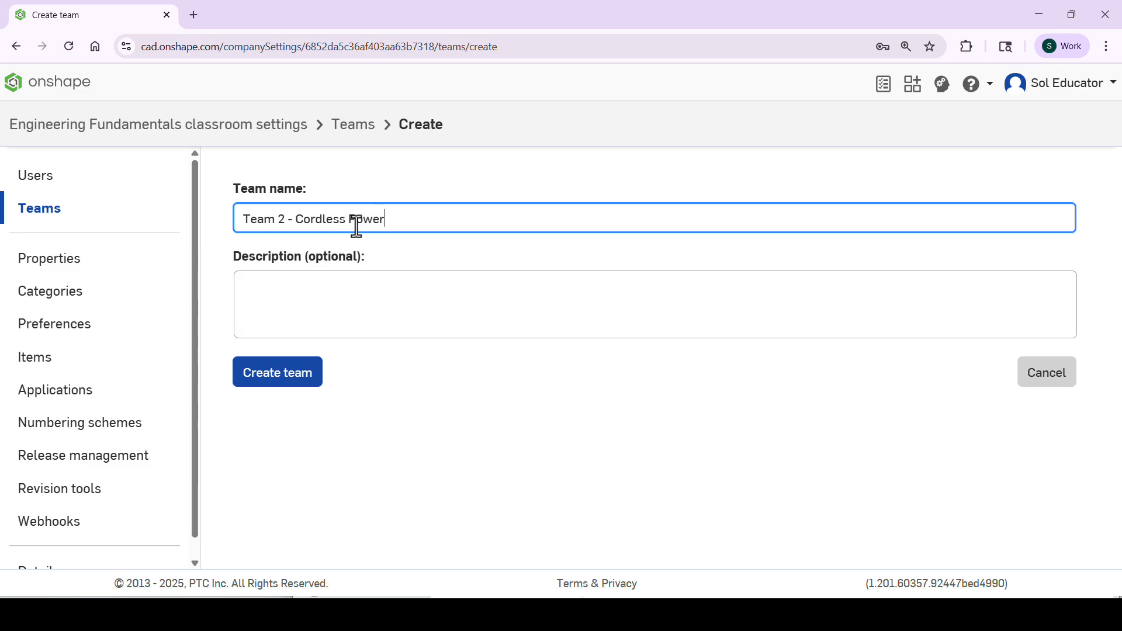
# - Enter the description "Team for Product Design project" and create the team
pyautogui.click(356, 295)
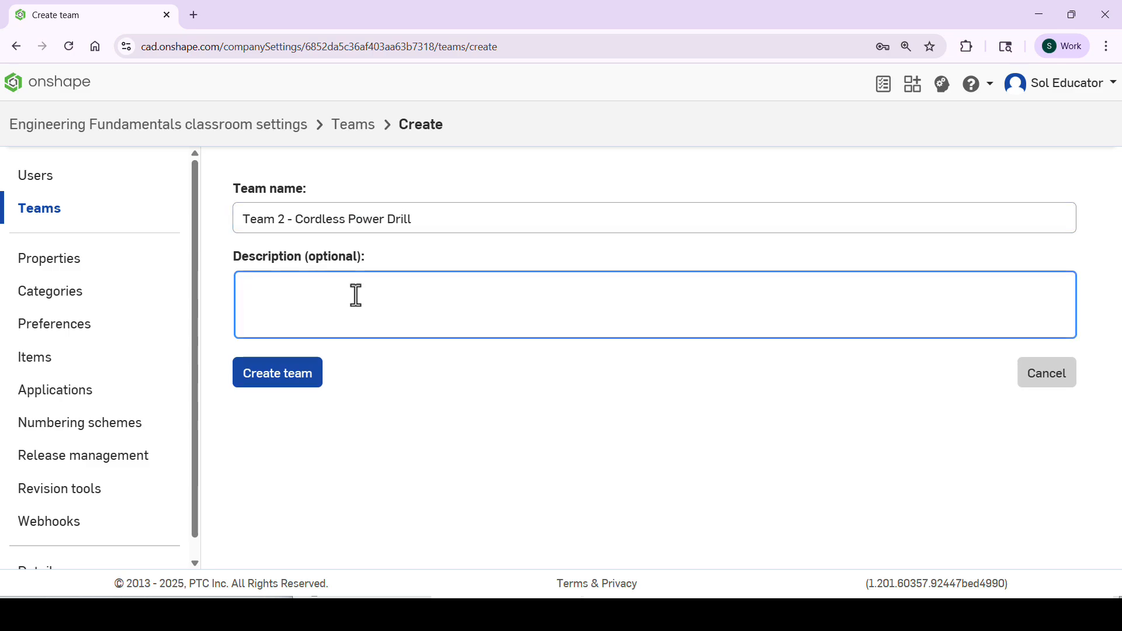
pyautogui.write('Team for Prorduct ')
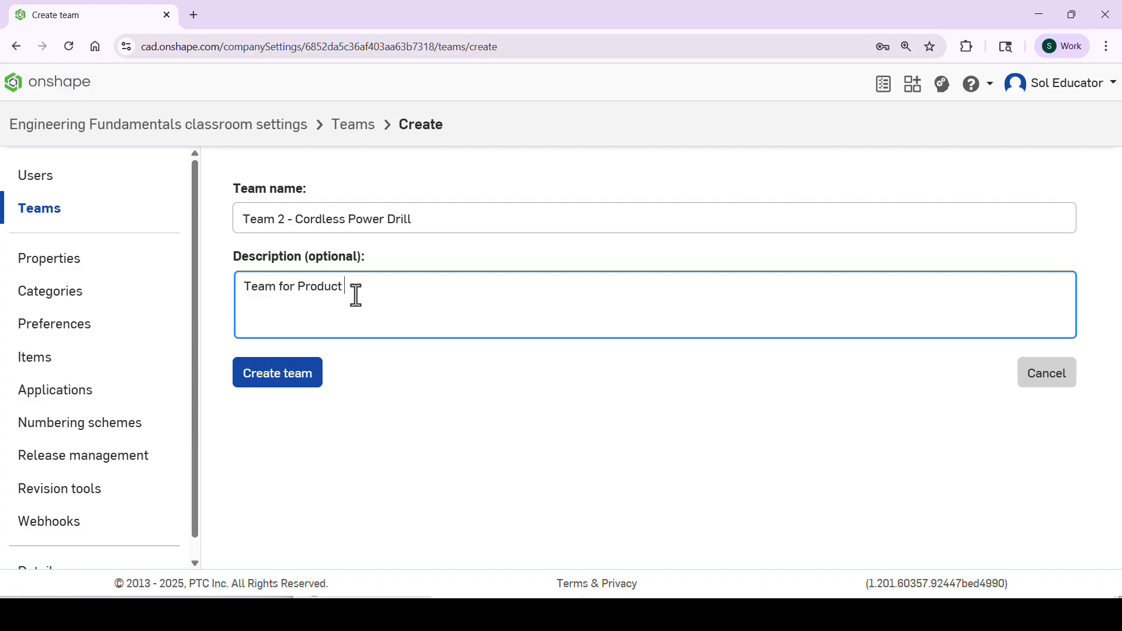
pyautogui.write('Design project')
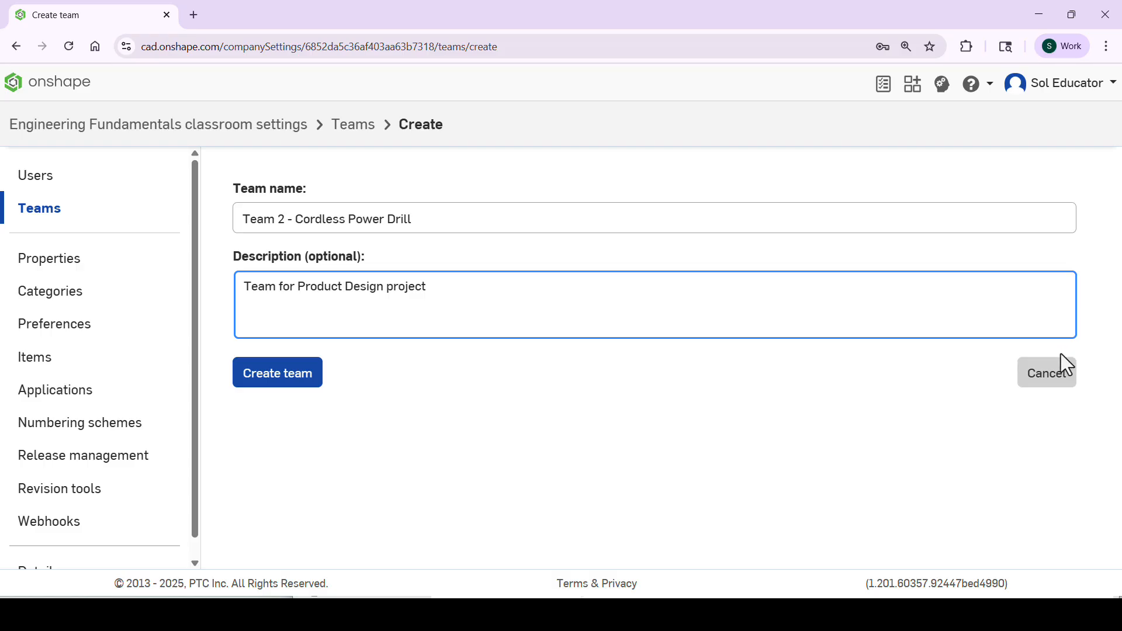
pyautogui.click(297, 379)
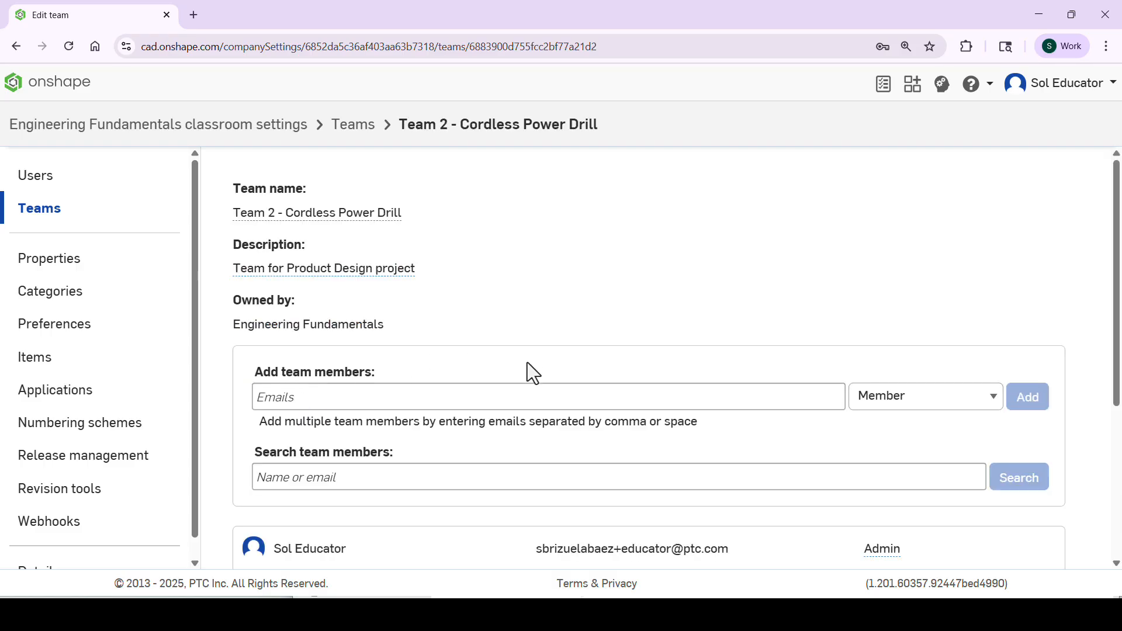
# - Add two students to the team by their email addresses with the Member role
pyautogui.scroll(-4, 527, 363)
pyautogui.scroll(4, 527, 364)
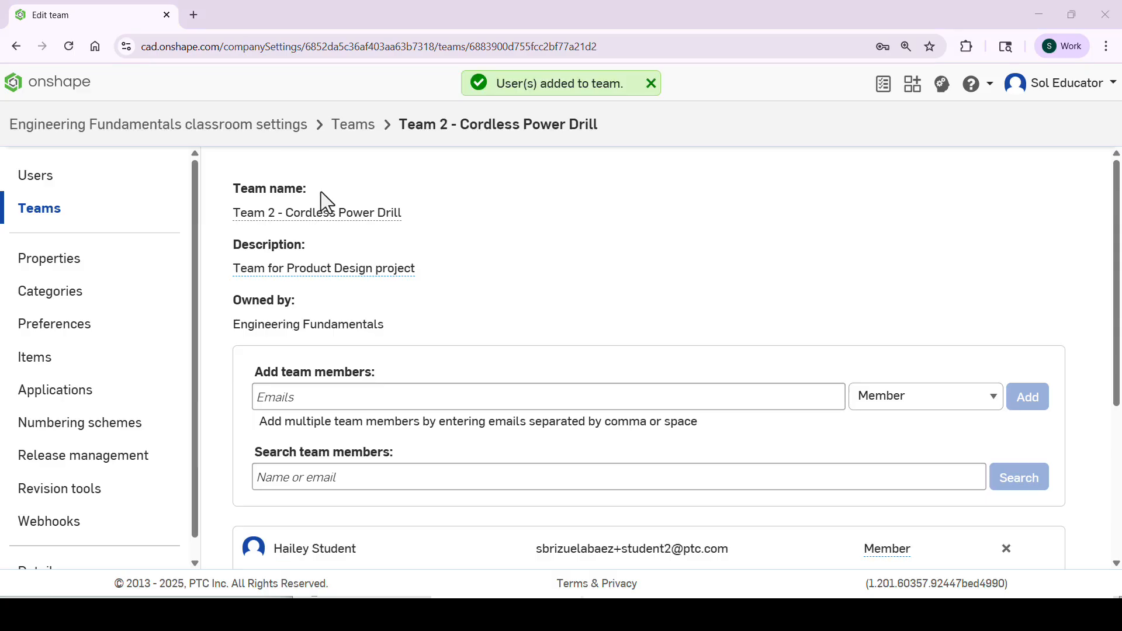
pyautogui.scroll(-3, 529, 530)
pyautogui.scroll(-1, 530, 530)
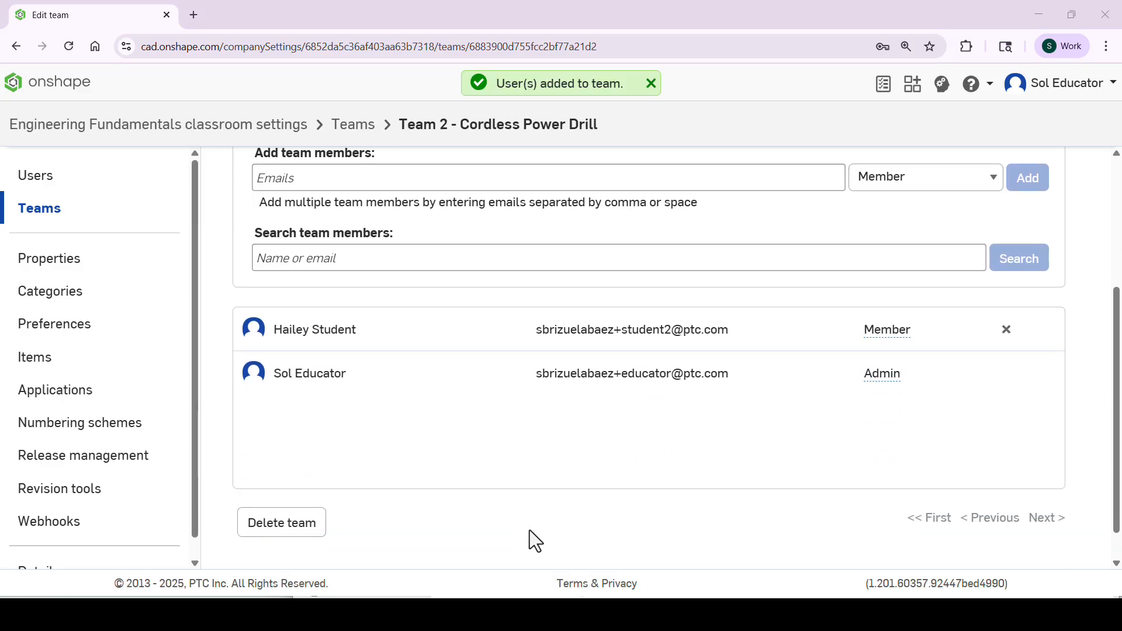
pyautogui.scroll(3, 529, 531)
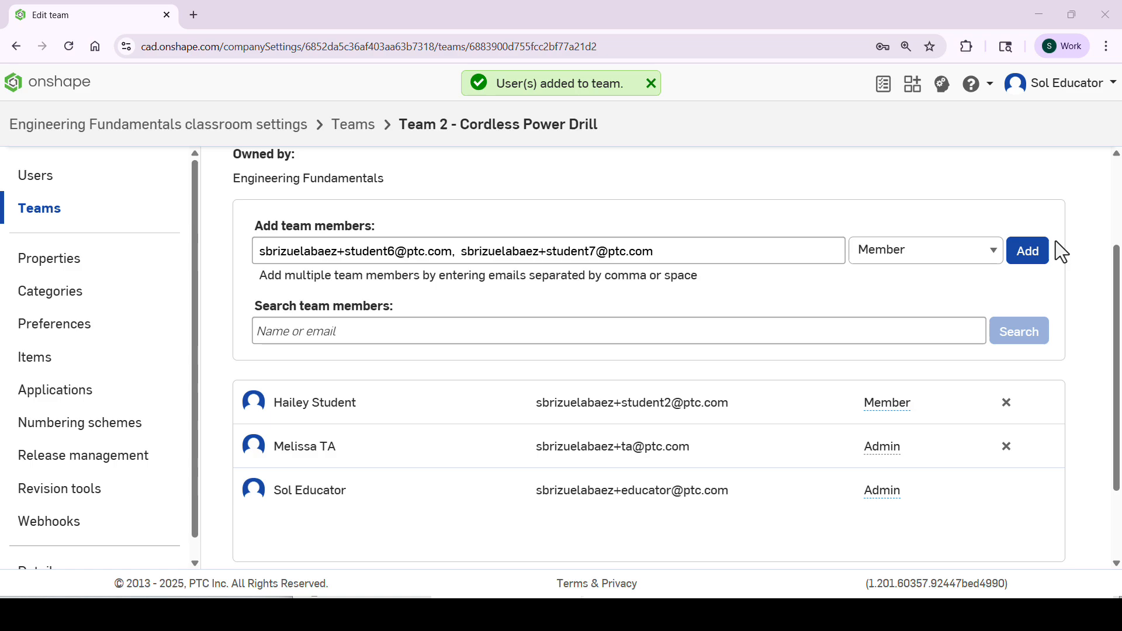
pyautogui.click(1028, 254)
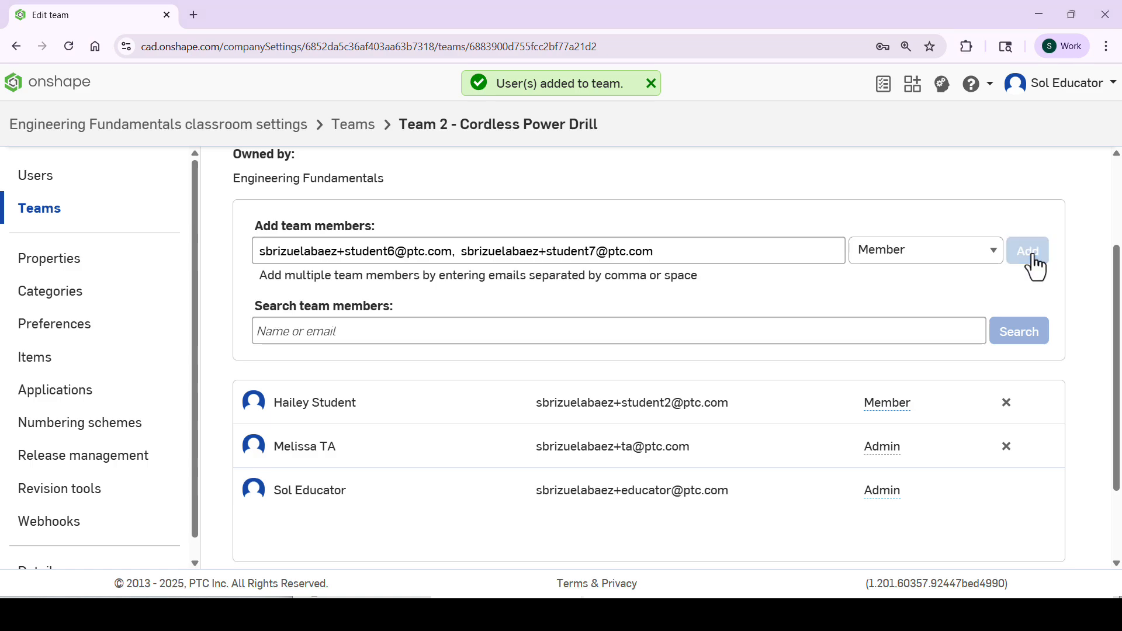
pyautogui.scroll(-2, 594, 342)
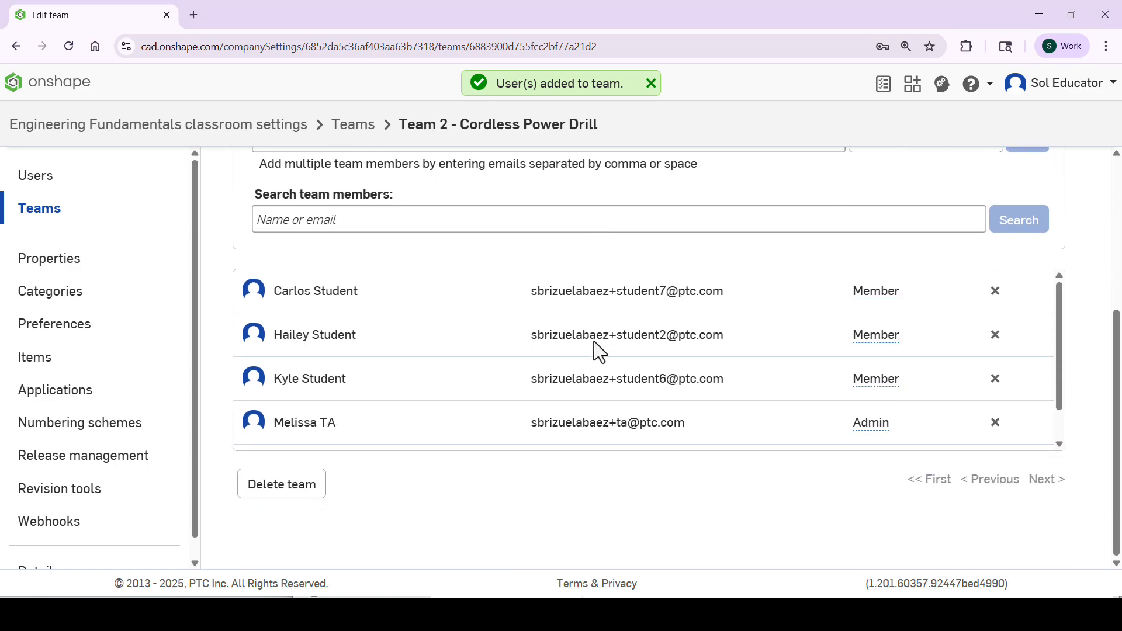
# - Examine the Admin and Member role choices for new team members and the options for removing a member or deleting the team
pyautogui.scroll(3, 596, 350)
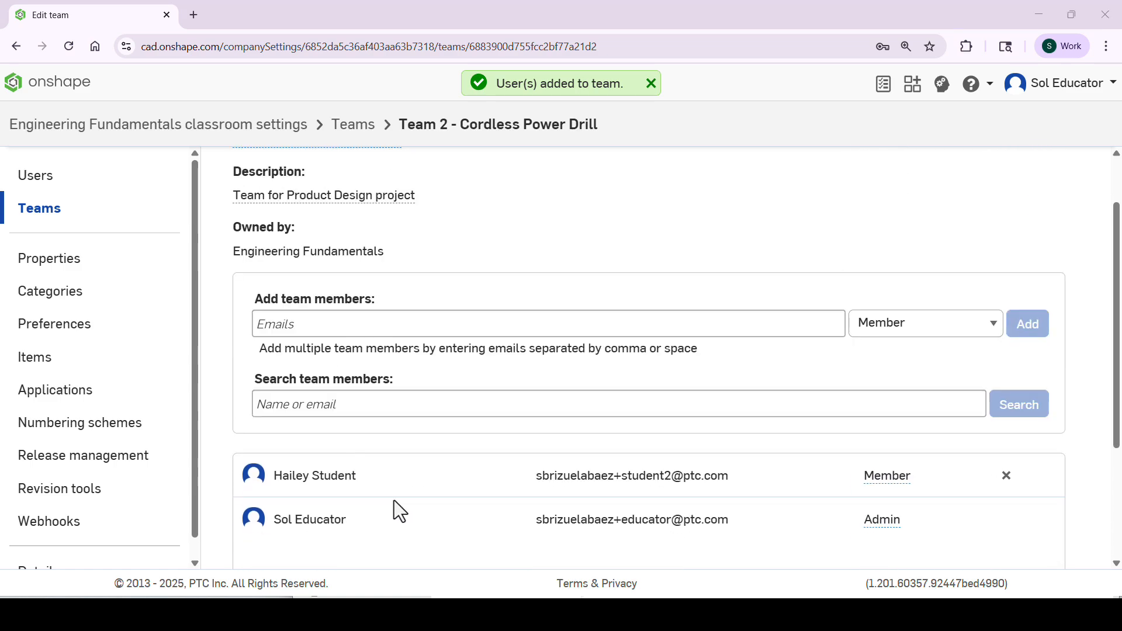
pyautogui.scroll(1, 396, 500)
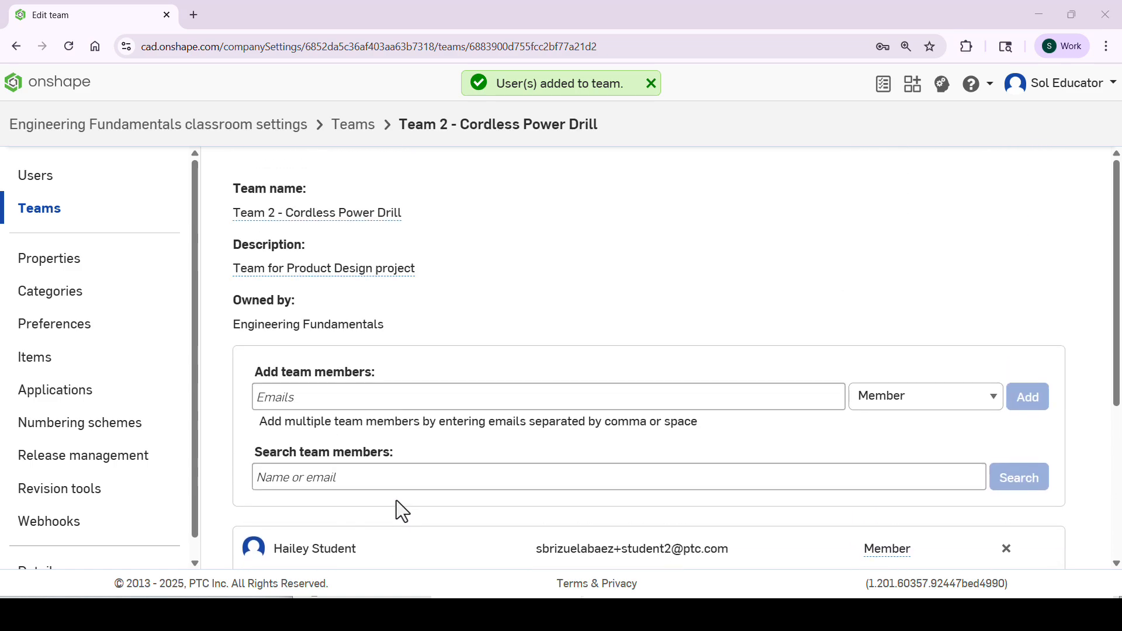
pyautogui.click(870, 402)
pyautogui.click(881, 425)
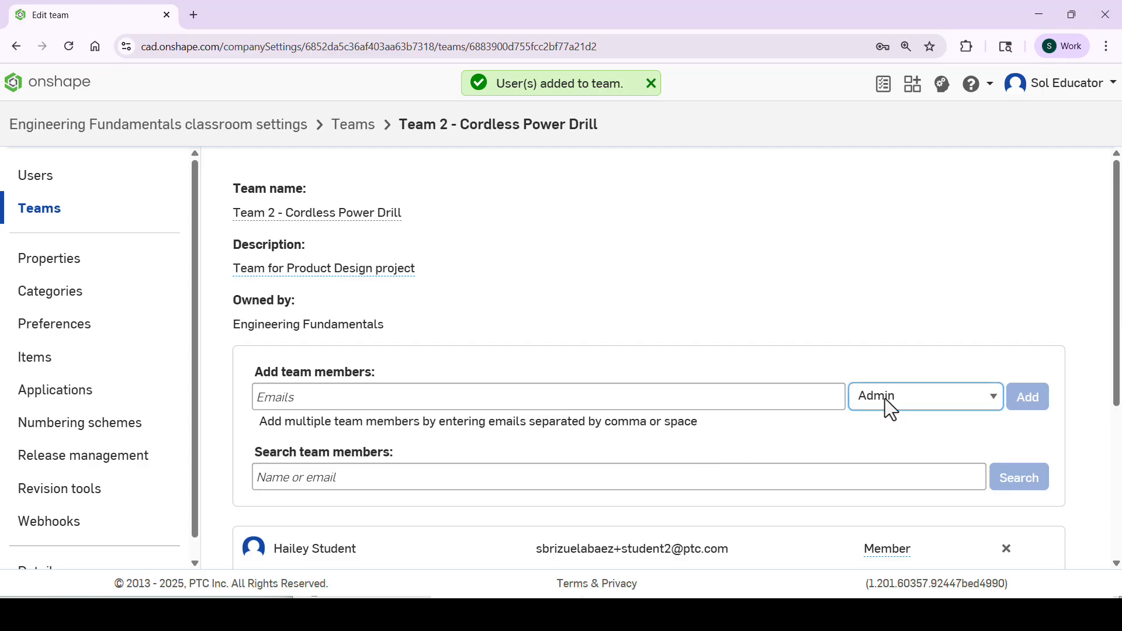
pyautogui.click(885, 399)
pyautogui.click(892, 449)
pyautogui.scroll(-2, 790, 453)
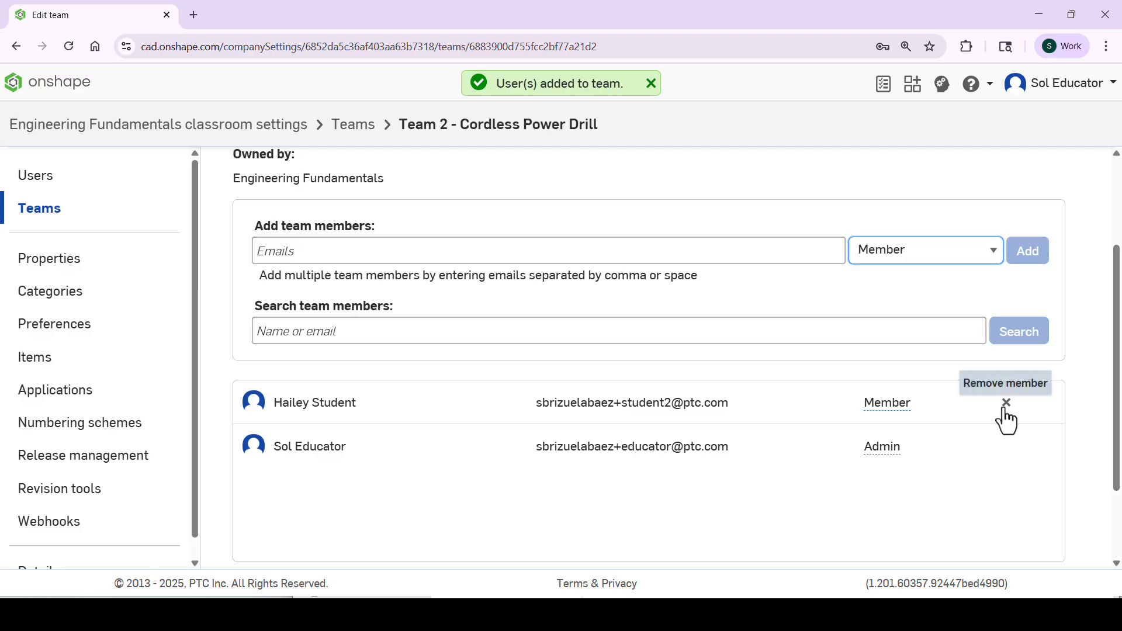
pyautogui.scroll(-2, 591, 438)
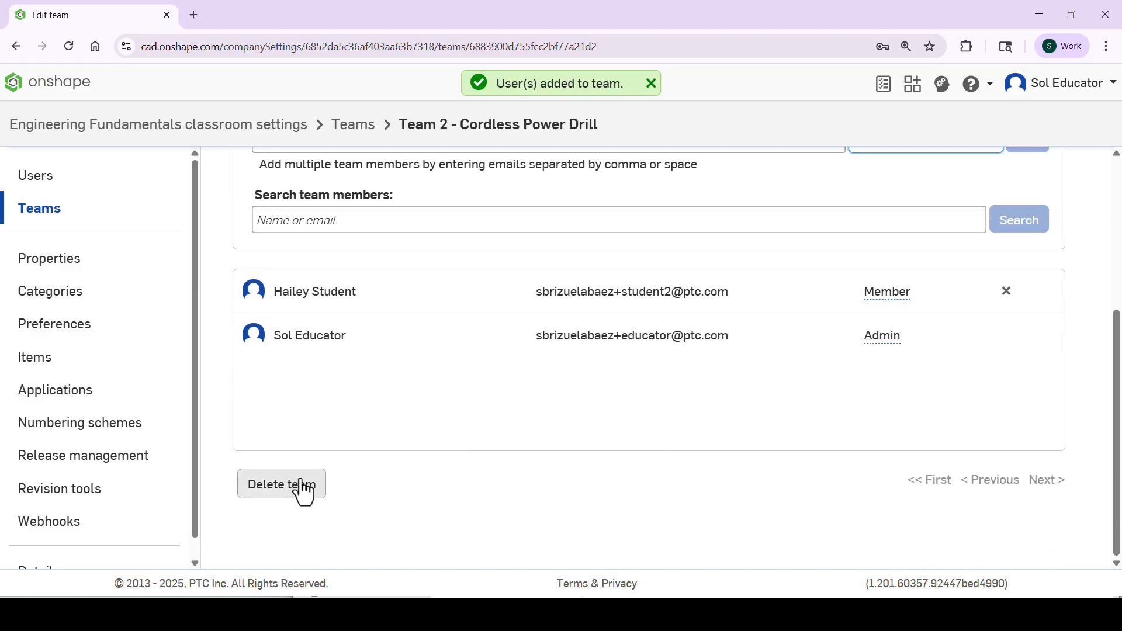
pyautogui.scroll(2, 462, 380)
pyautogui.scroll(2, 462, 368)
pyautogui.scroll(-1, 465, 374)
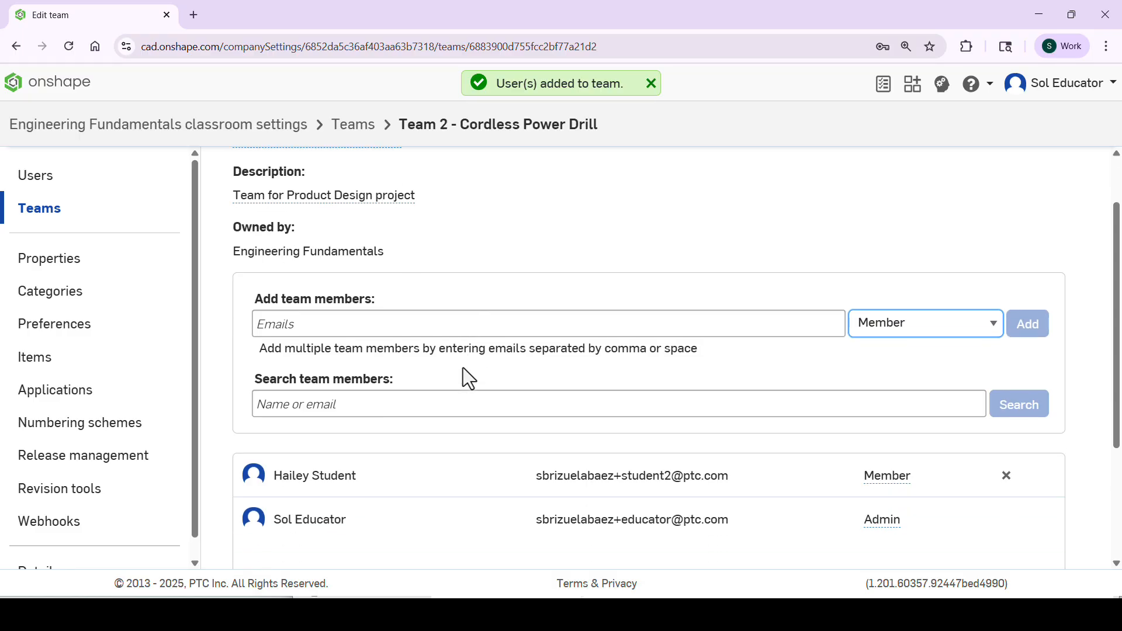
# - Add the teaching assistant to the team by email address with the Admin role
pyautogui.click(567, 322)
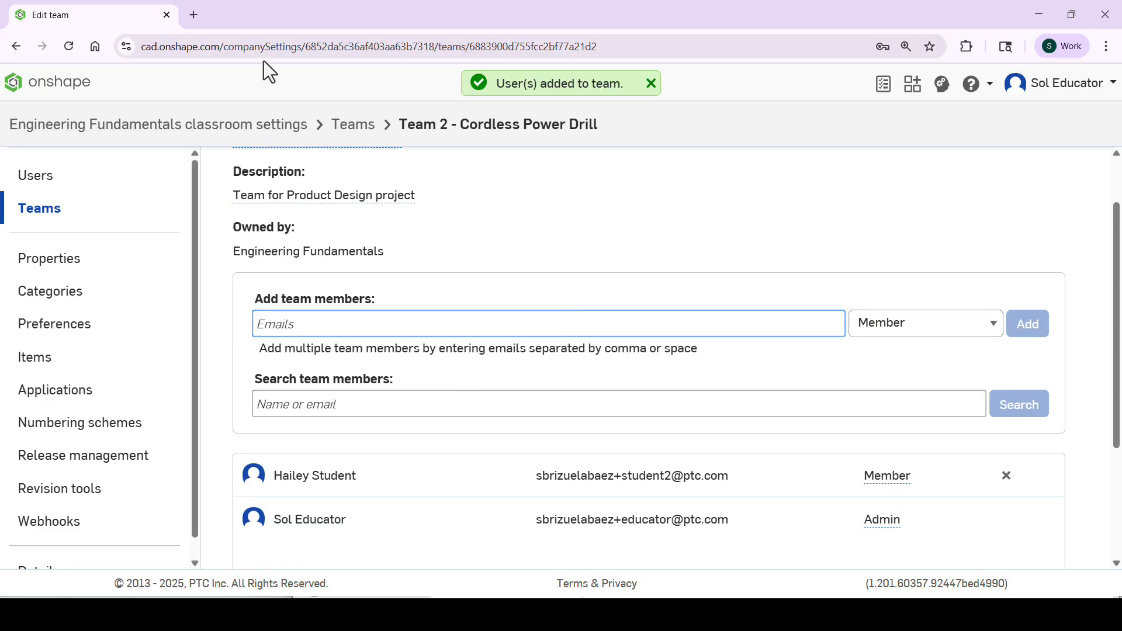
pyautogui.hotkey('ctrl', 'v')
pyautogui.click(912, 339)
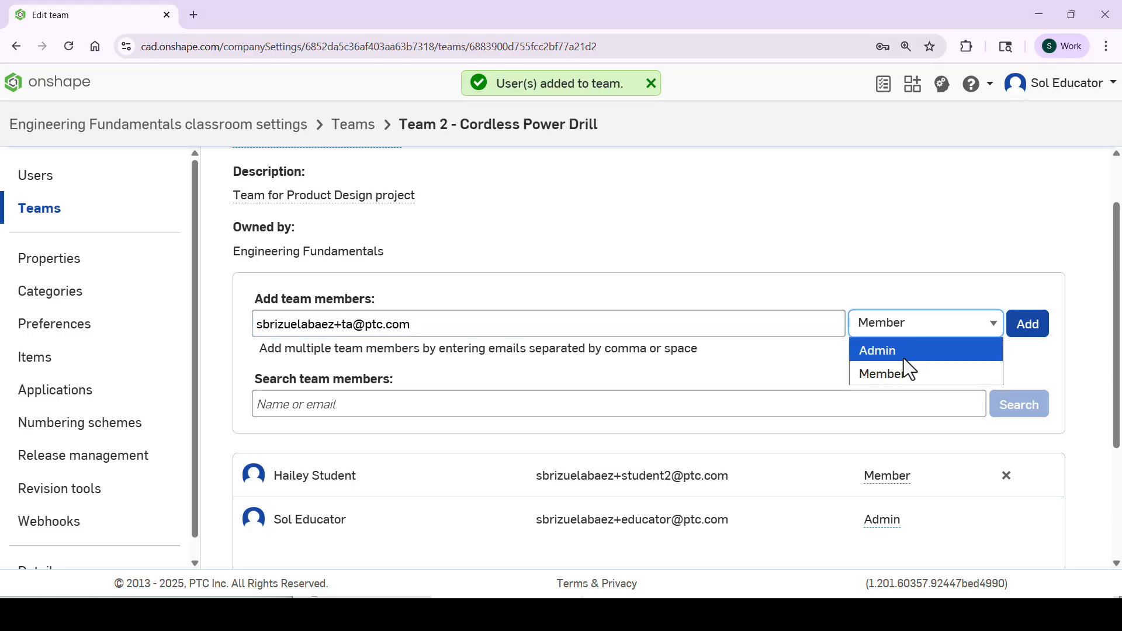
pyautogui.click(903, 351)
pyautogui.click(1028, 326)
pyautogui.scroll(-3, 511, 360)
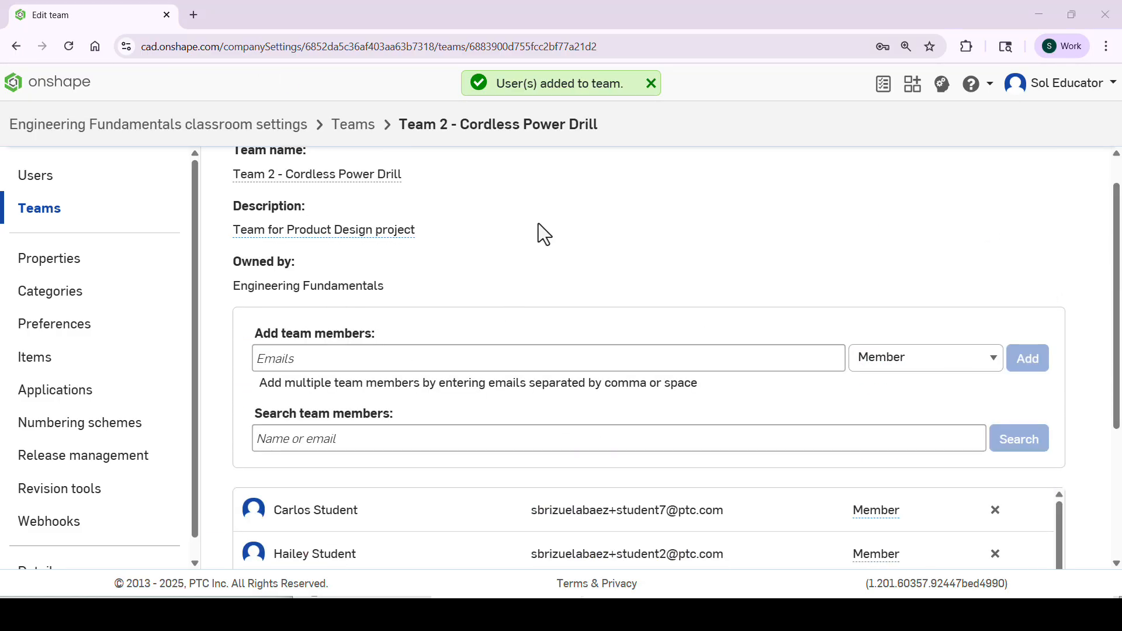
pyautogui.scroll(-4, 538, 223)
pyautogui.scroll(4, 538, 223)
# - Return to the documents page and create a document named "Team 2" in Engineering Fundamentals
pyautogui.click(73, 91)
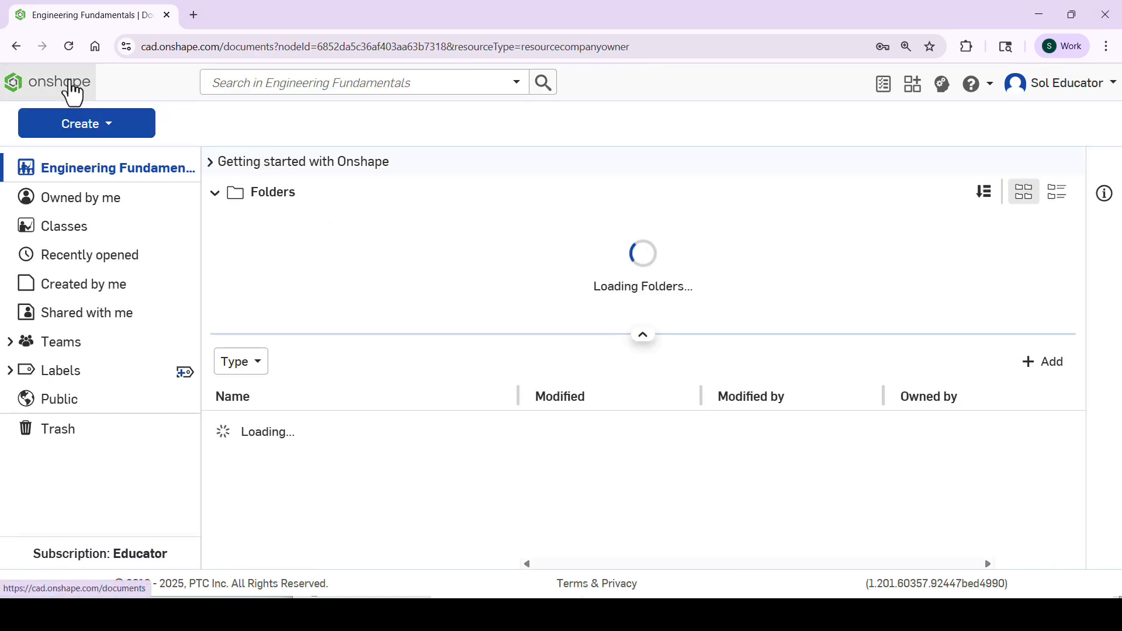
pyautogui.click(109, 125)
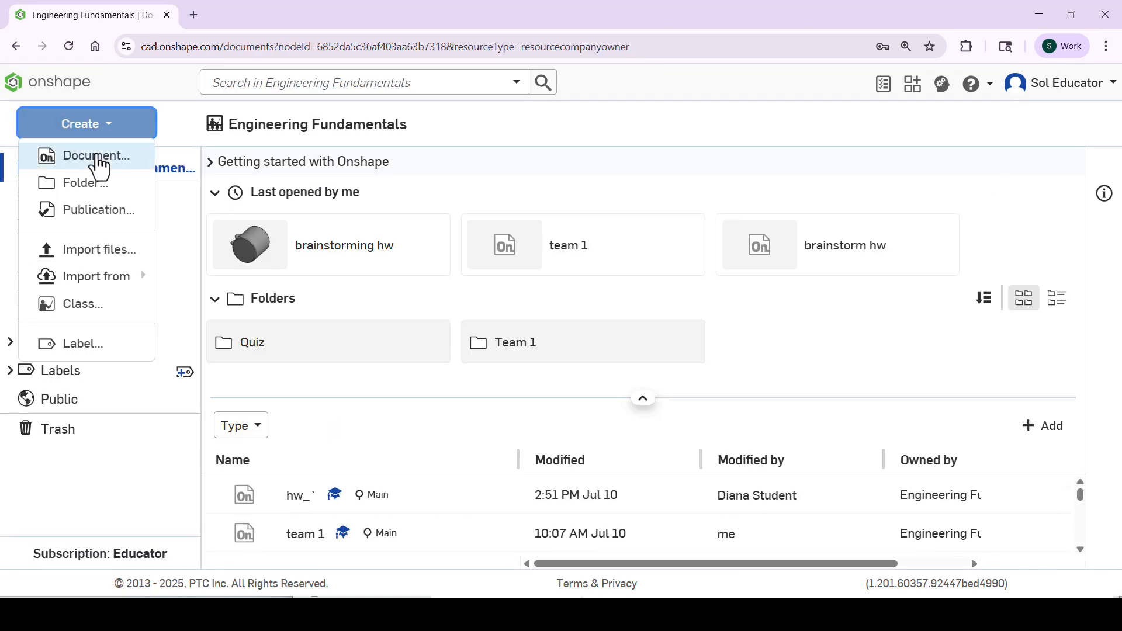
pyautogui.click(100, 157)
pyautogui.write('T')
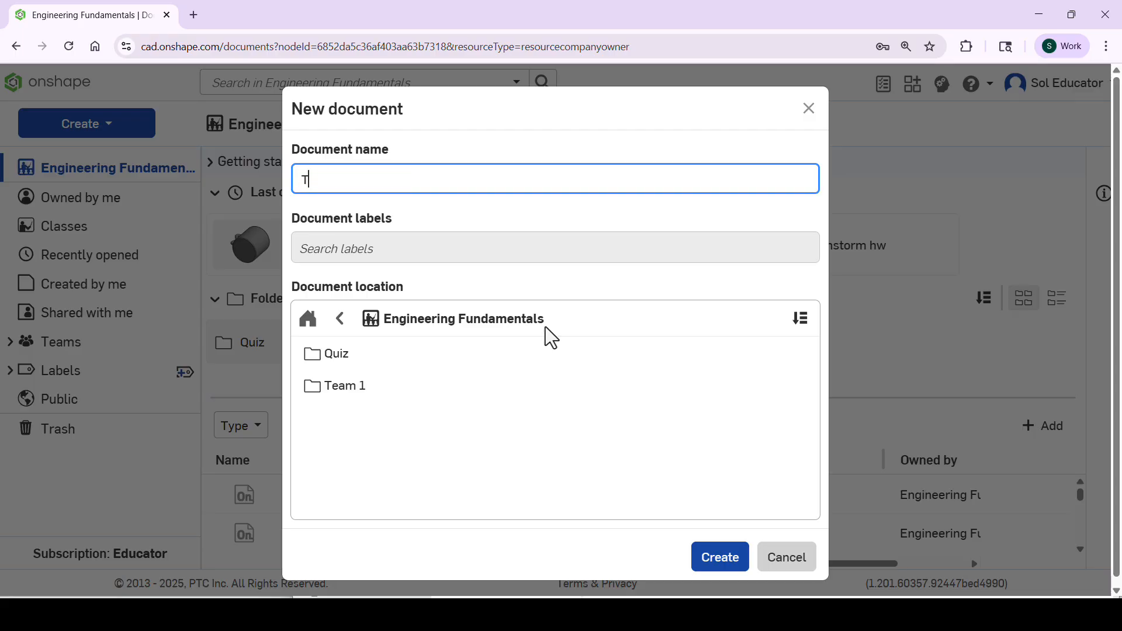
pyautogui.write('eam 2')
pyautogui.click(700, 568)
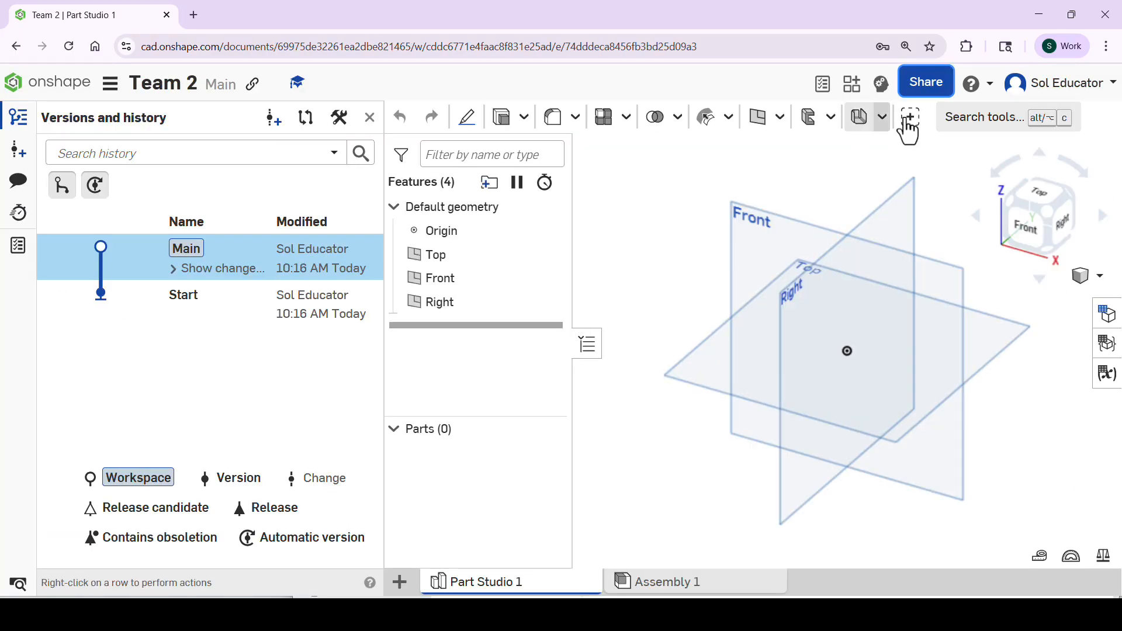
# - Open the document's share settings and select the team "Team 2 - Cordless Power Drill" as the recipient
pyautogui.click(925, 87)
pyautogui.scroll(-1, 514, 279)
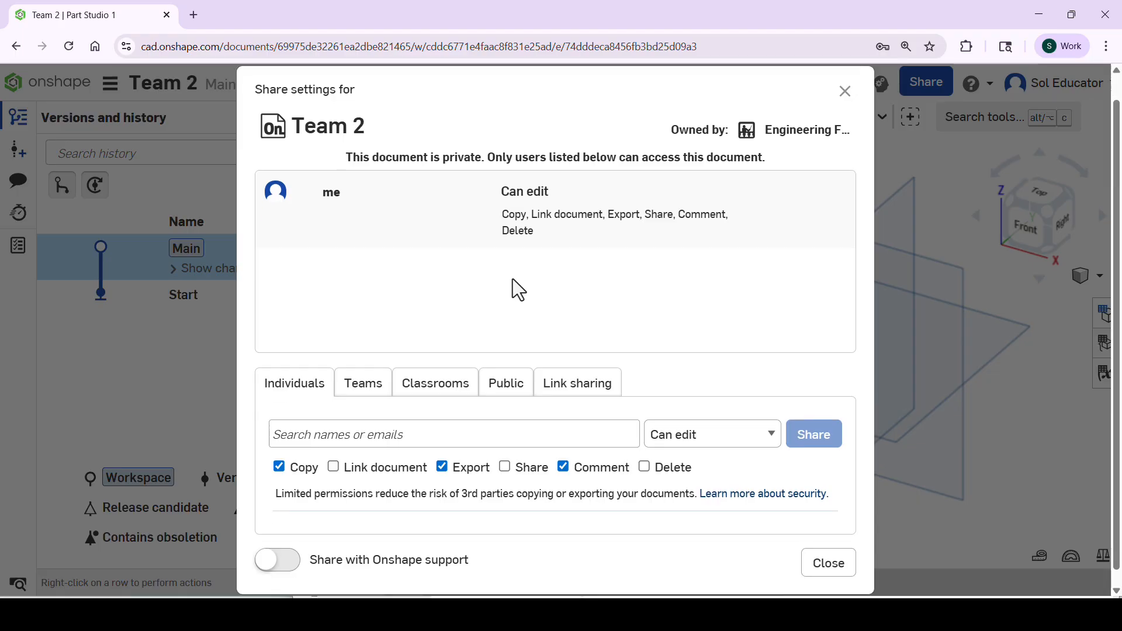
pyautogui.click(357, 365)
pyautogui.click(342, 414)
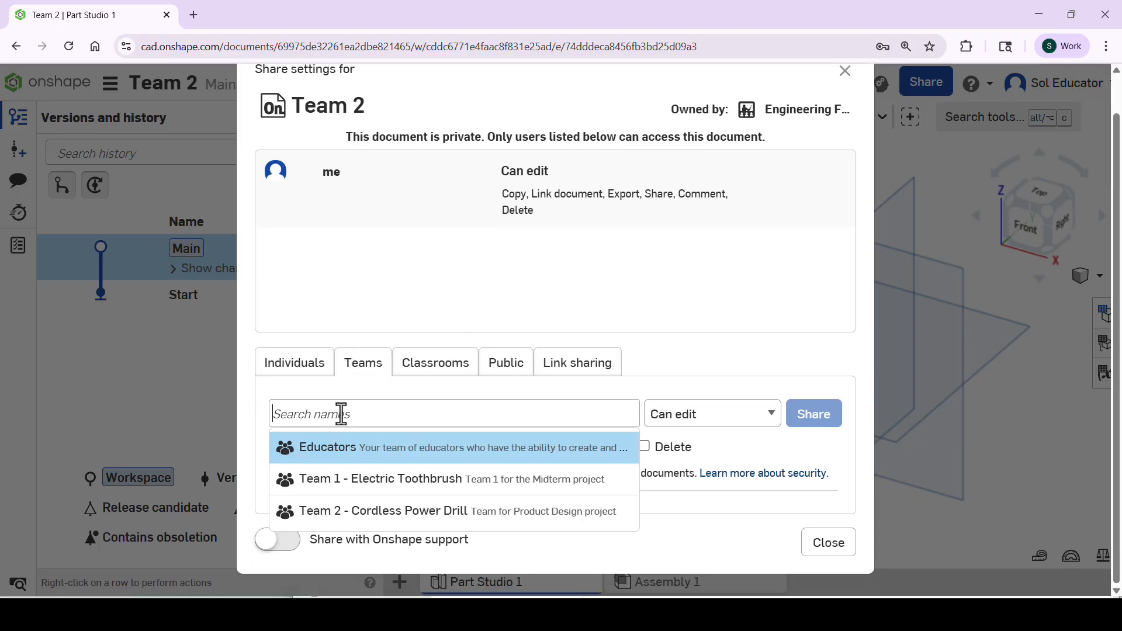
pyautogui.click(348, 517)
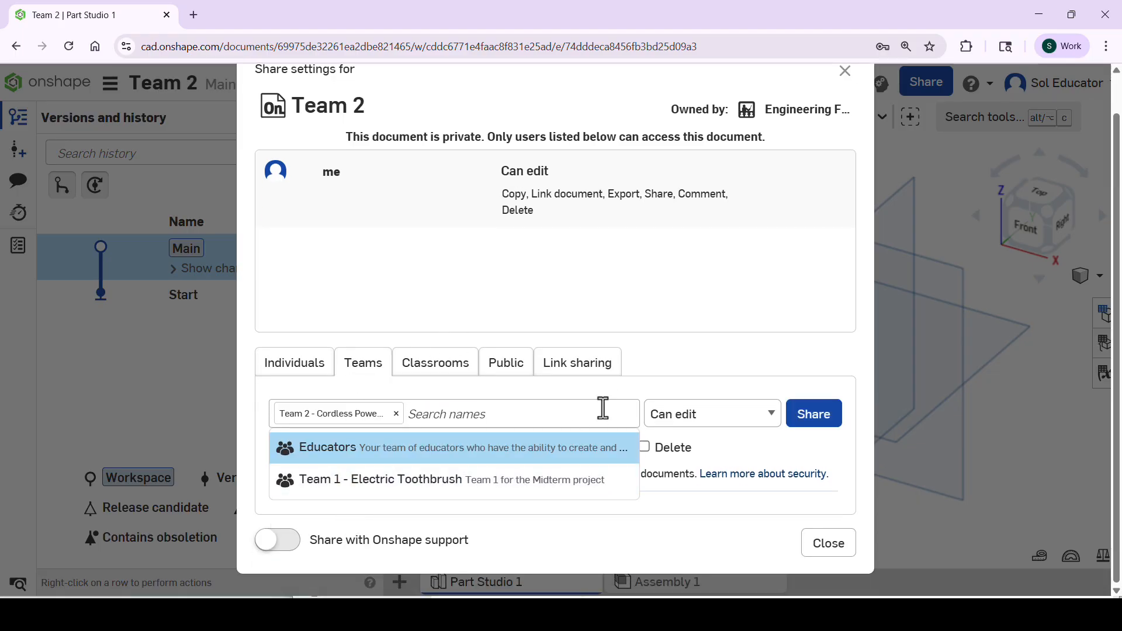
pyautogui.click(651, 393)
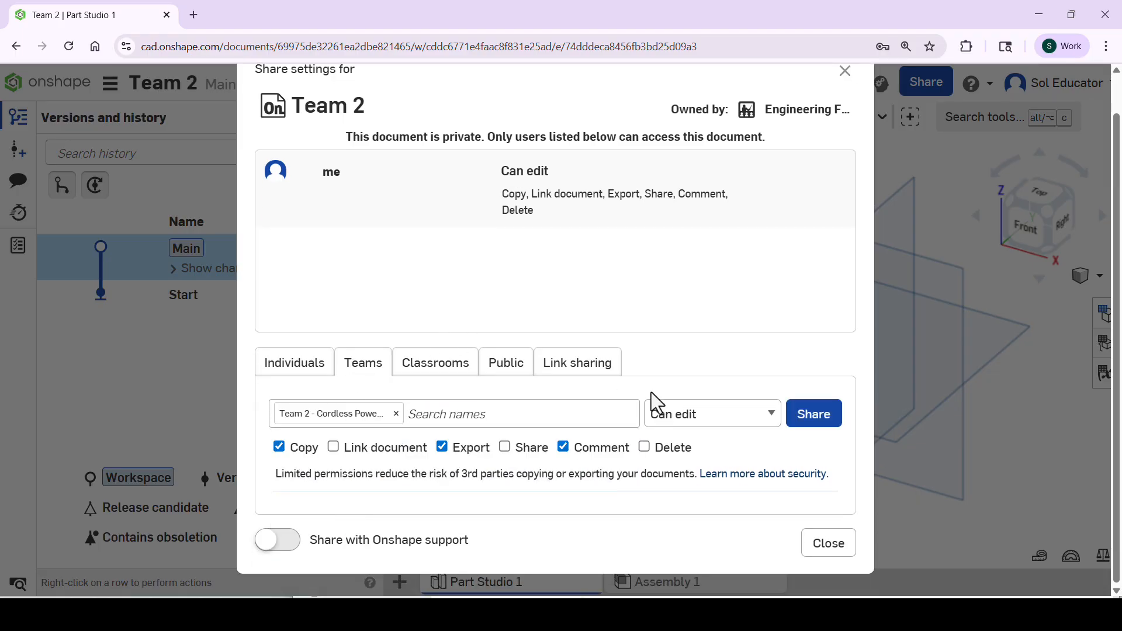
# - Try the Can view permission for the selected team to compare its options with Can edit
pyautogui.click(683, 419)
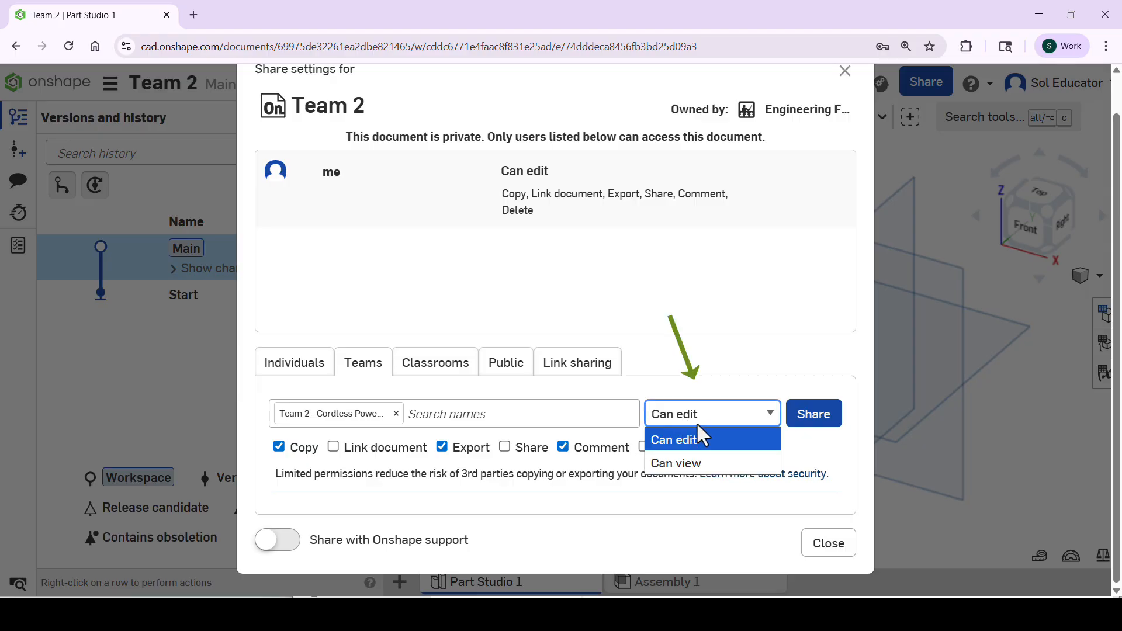
pyautogui.click(700, 437)
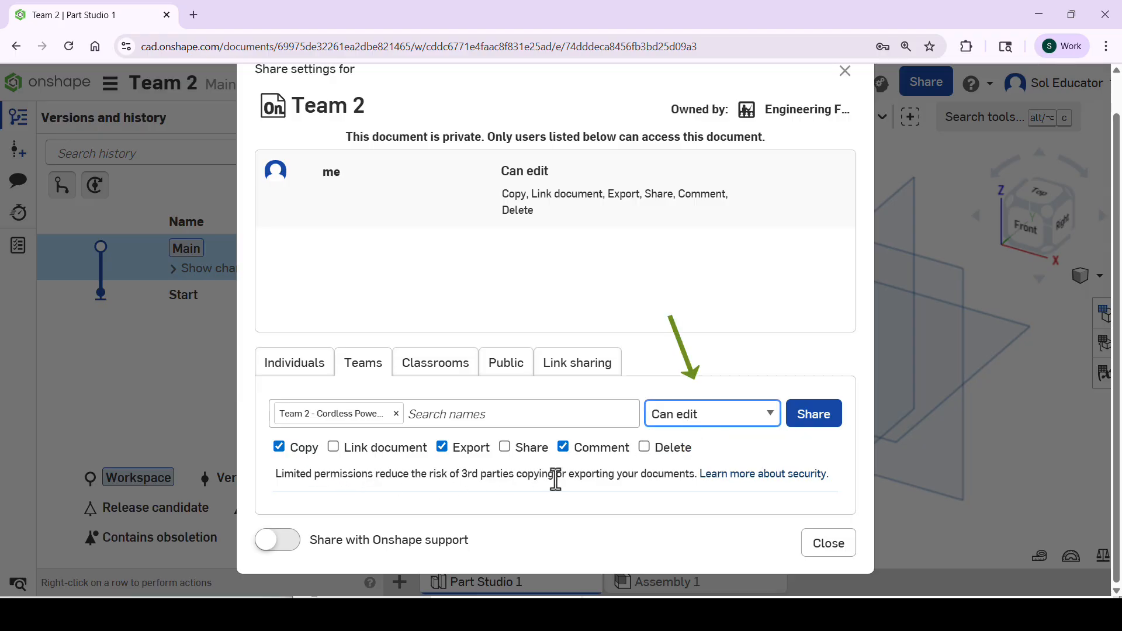
pyautogui.click(730, 420)
pyautogui.click(711, 461)
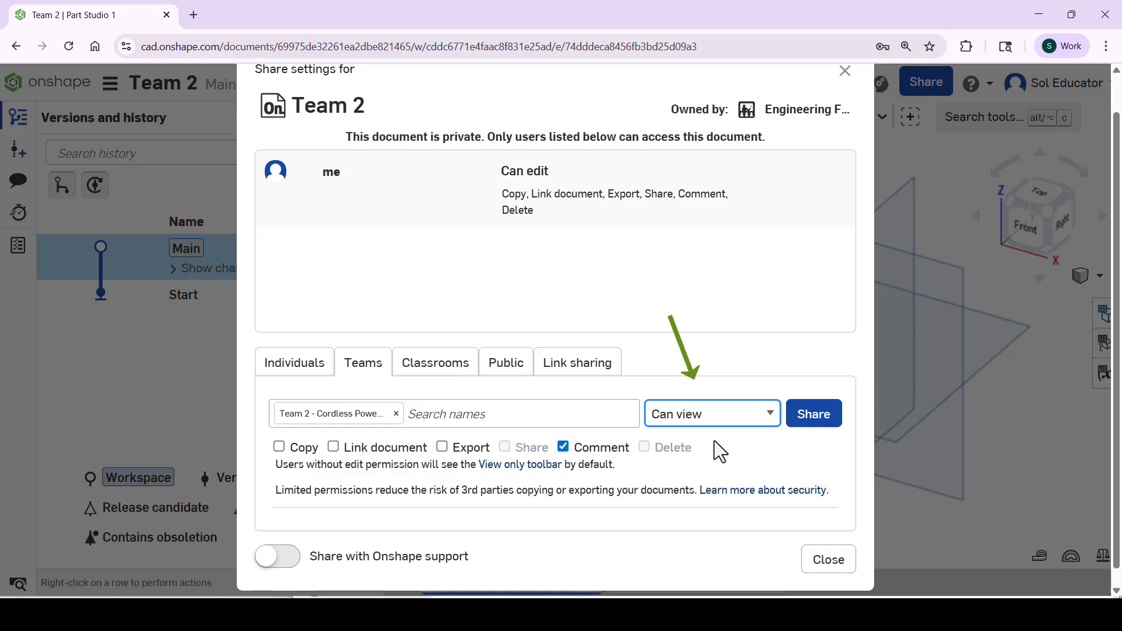
# - Share the document with the selected team with the Can edit permission and close the share settings
pyautogui.click(712, 422)
pyautogui.click(706, 440)
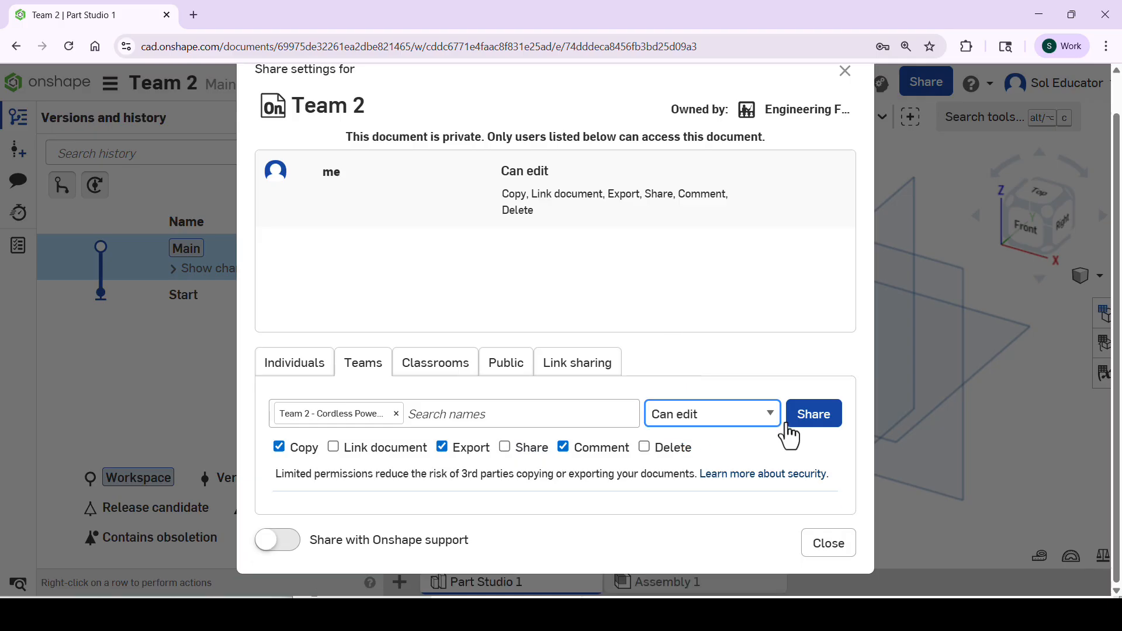
pyautogui.click(807, 421)
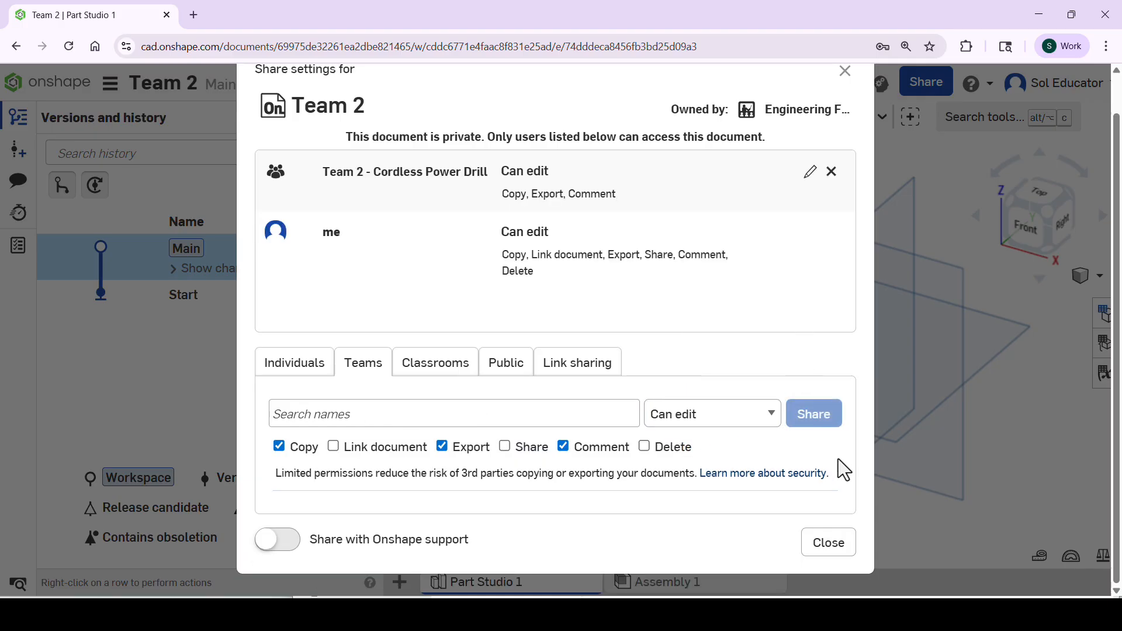
pyautogui.click(842, 543)
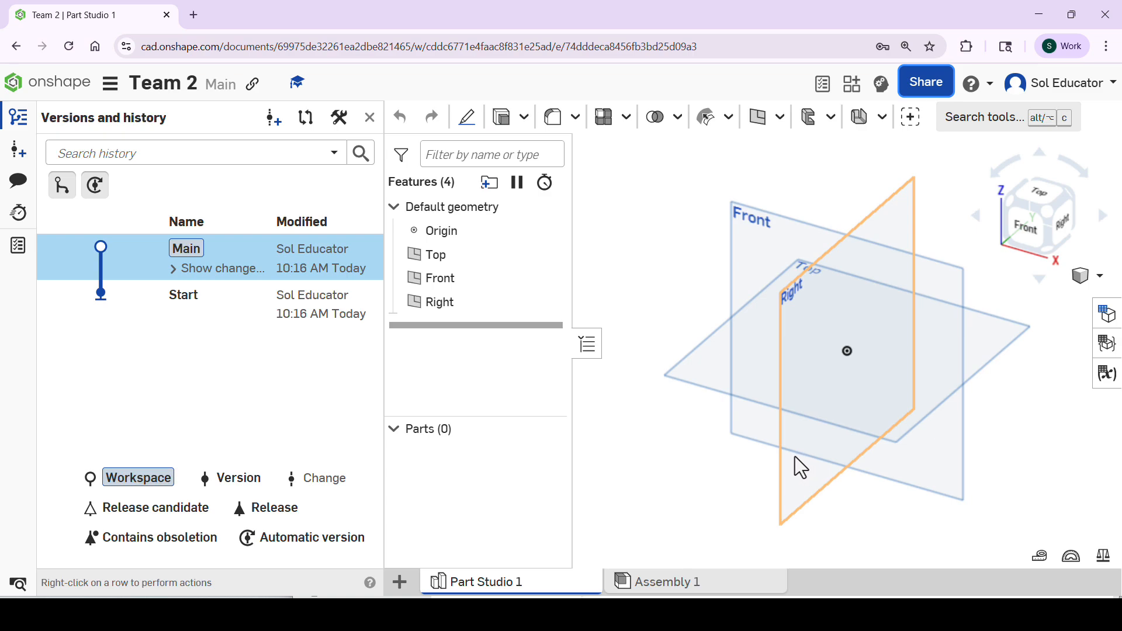
# - Open the "Team 2 project" document from the documents shared with this account and return to that list
pyautogui.click(44, 87)
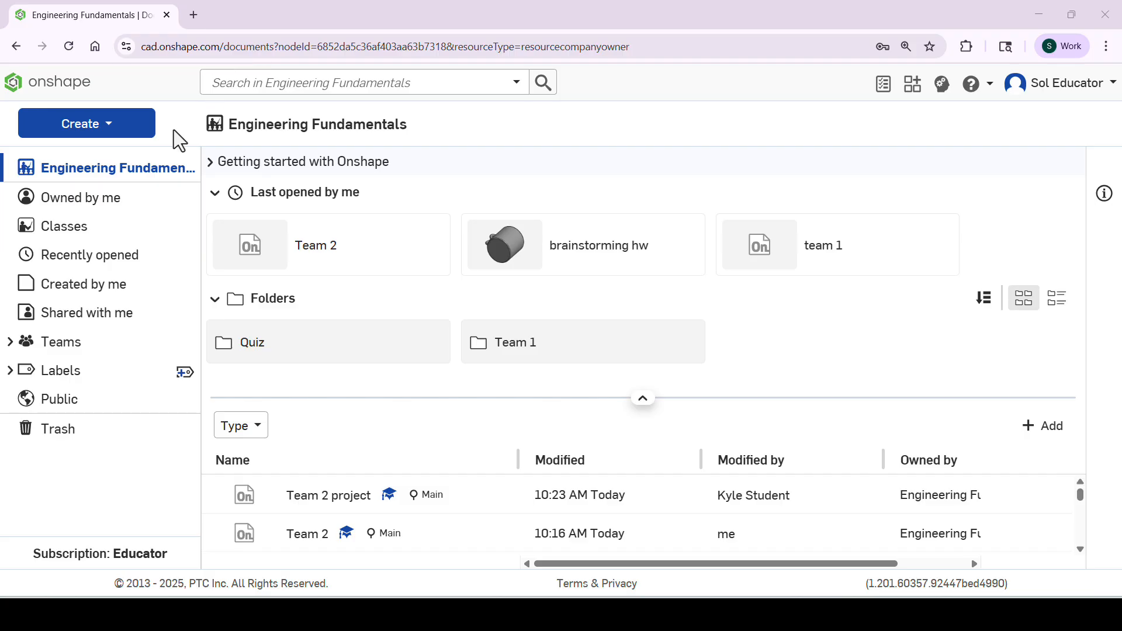
pyautogui.click(151, 318)
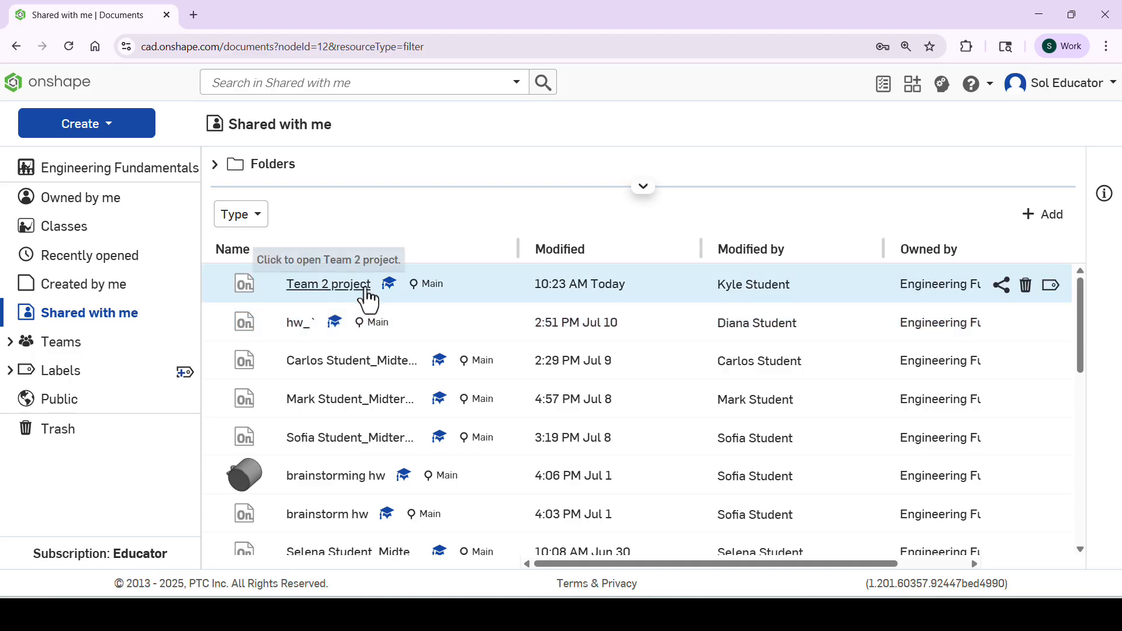
pyautogui.click(365, 291)
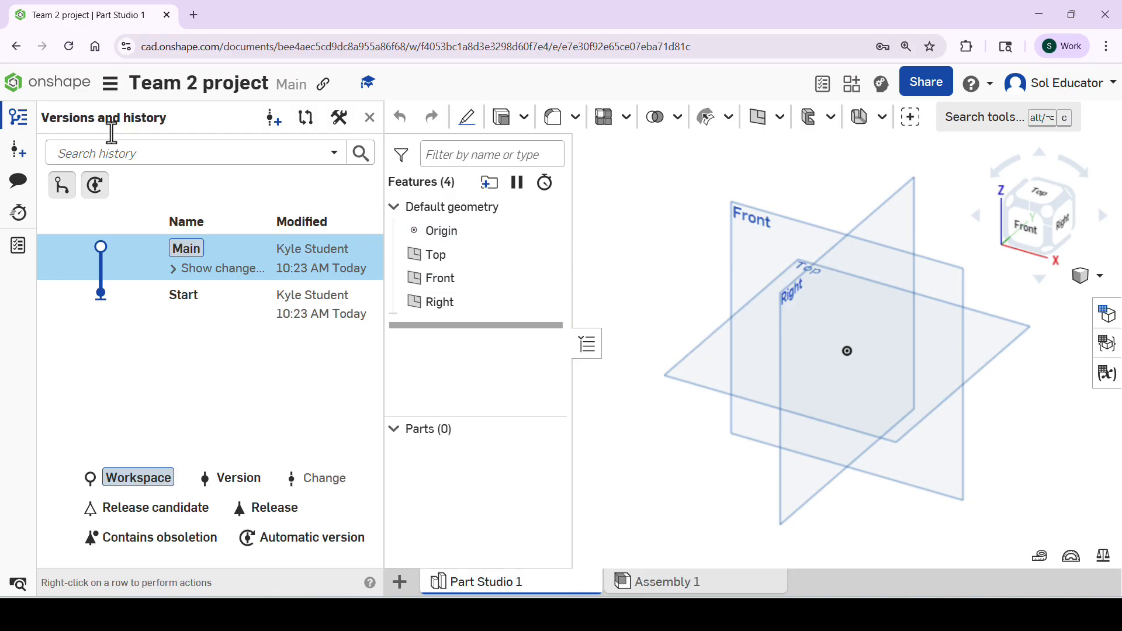
pyautogui.click(62, 93)
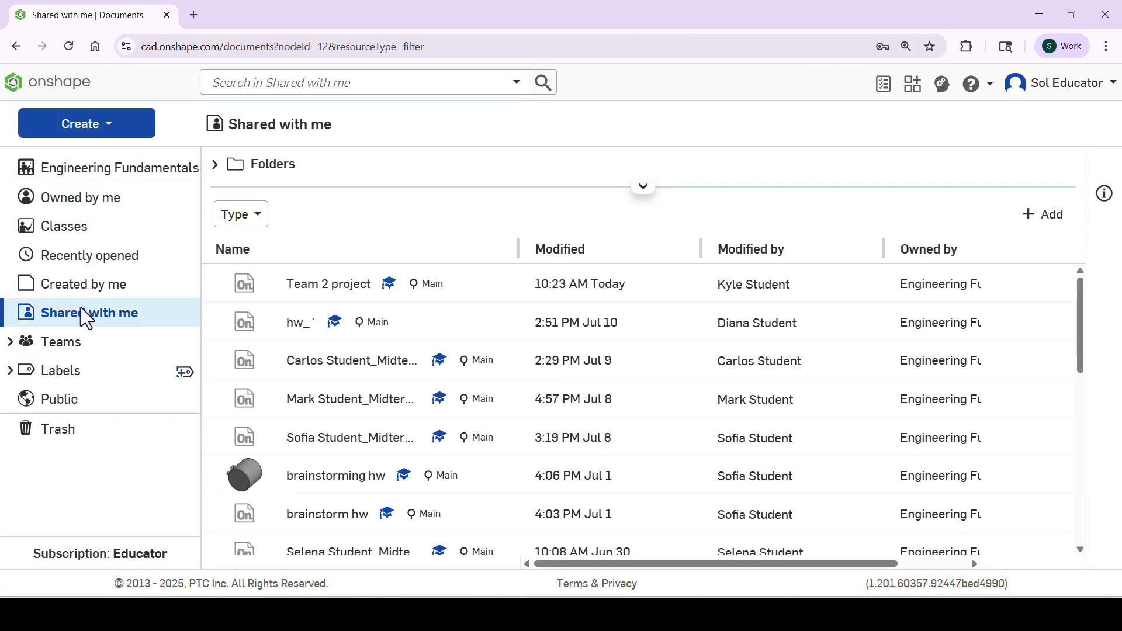
# - View the types of items that can be created and return to the Engineering Fundamentals documents
pyautogui.click(107, 133)
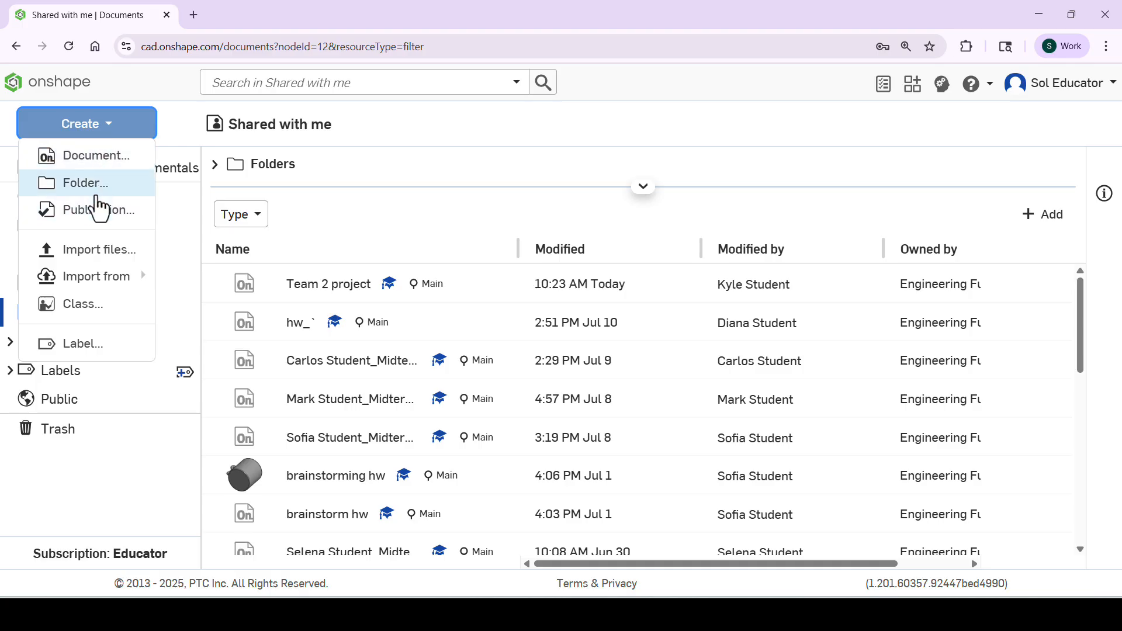
pyautogui.click(114, 135)
pyautogui.click(110, 170)
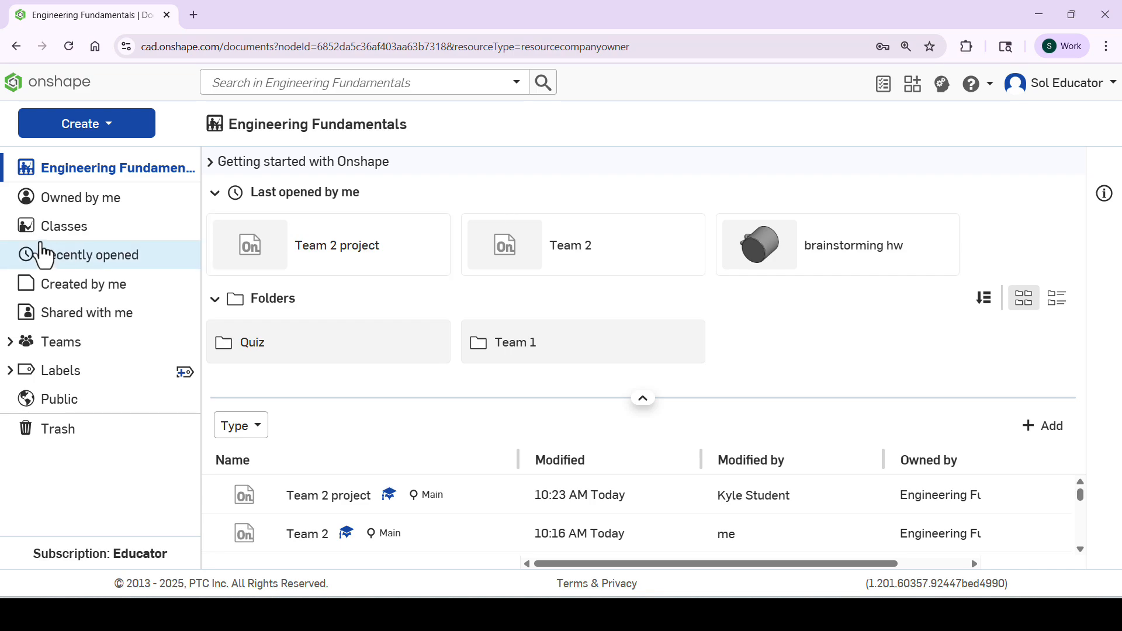
# - View the assignments of the Intro to Design class and return to the list of classes
pyautogui.click(97, 234)
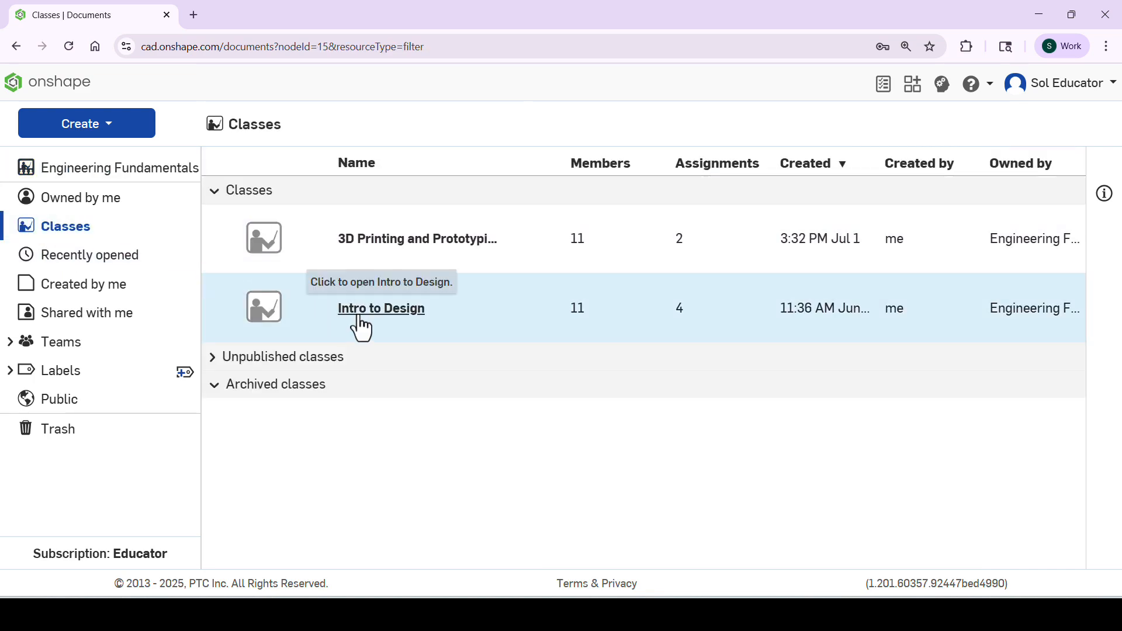
pyautogui.click(359, 315)
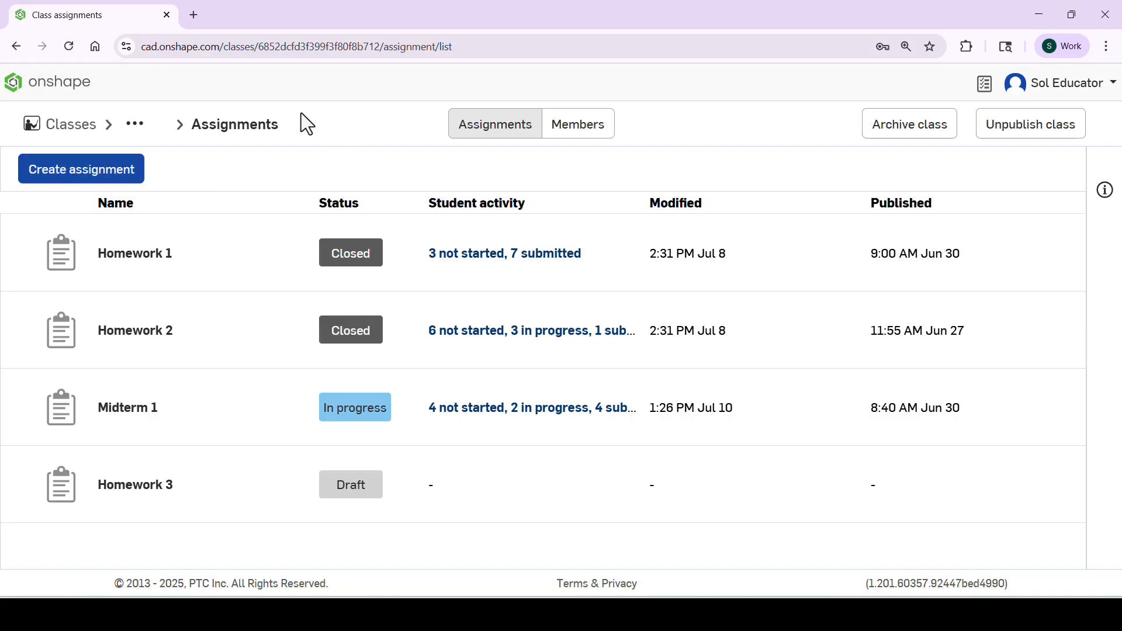
pyautogui.click(45, 97)
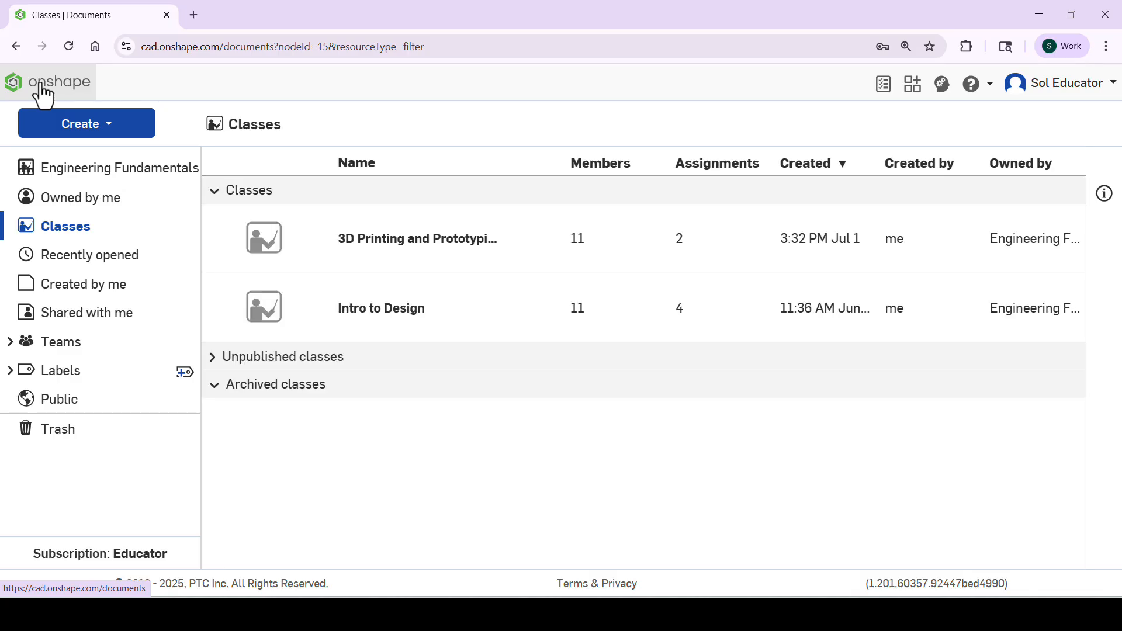